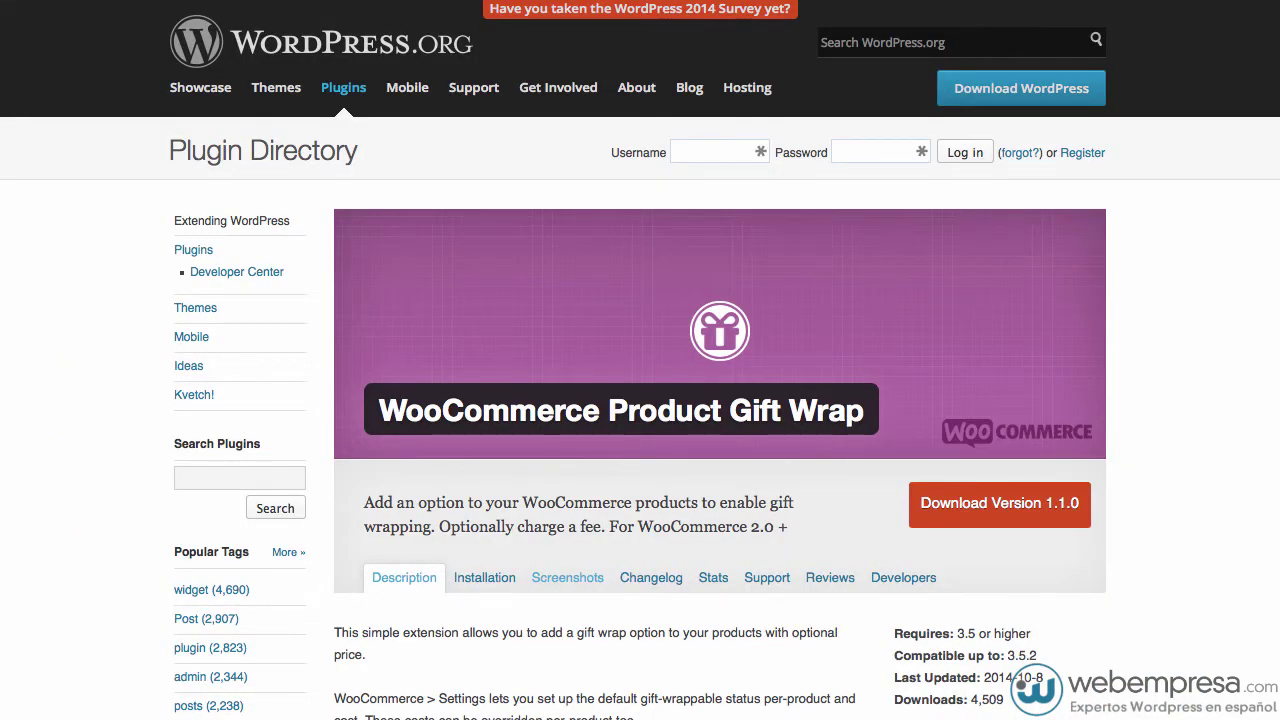
Review the WooCommerce Product Gift Wrap plugin's description and copy the plugin's name from the page banner.
{"action": "scroll", "coordinate": [409, 418], "scroll_direction": "down", "scroll_amount": 4}
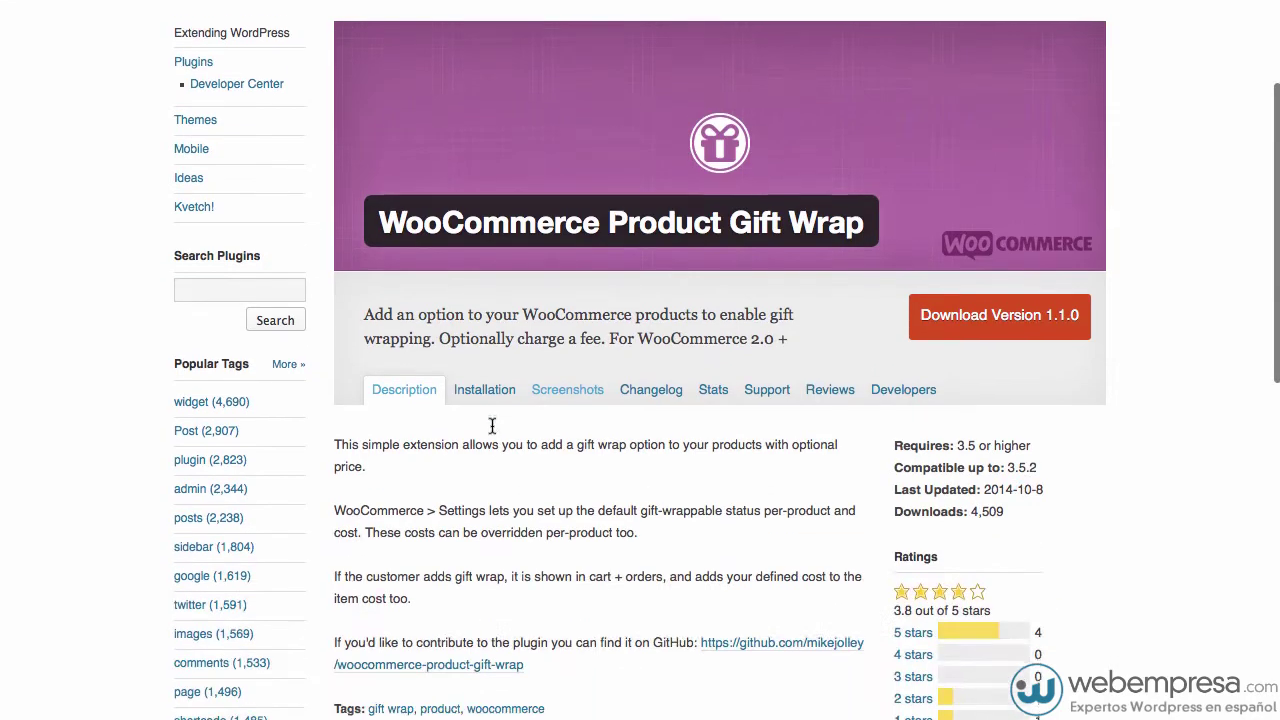
{"action": "scroll", "coordinate": [491, 426], "scroll_direction": "up", "scroll_amount": 1}
{"action": "scroll", "coordinate": [491, 426], "scroll_direction": "down", "scroll_amount": 3}
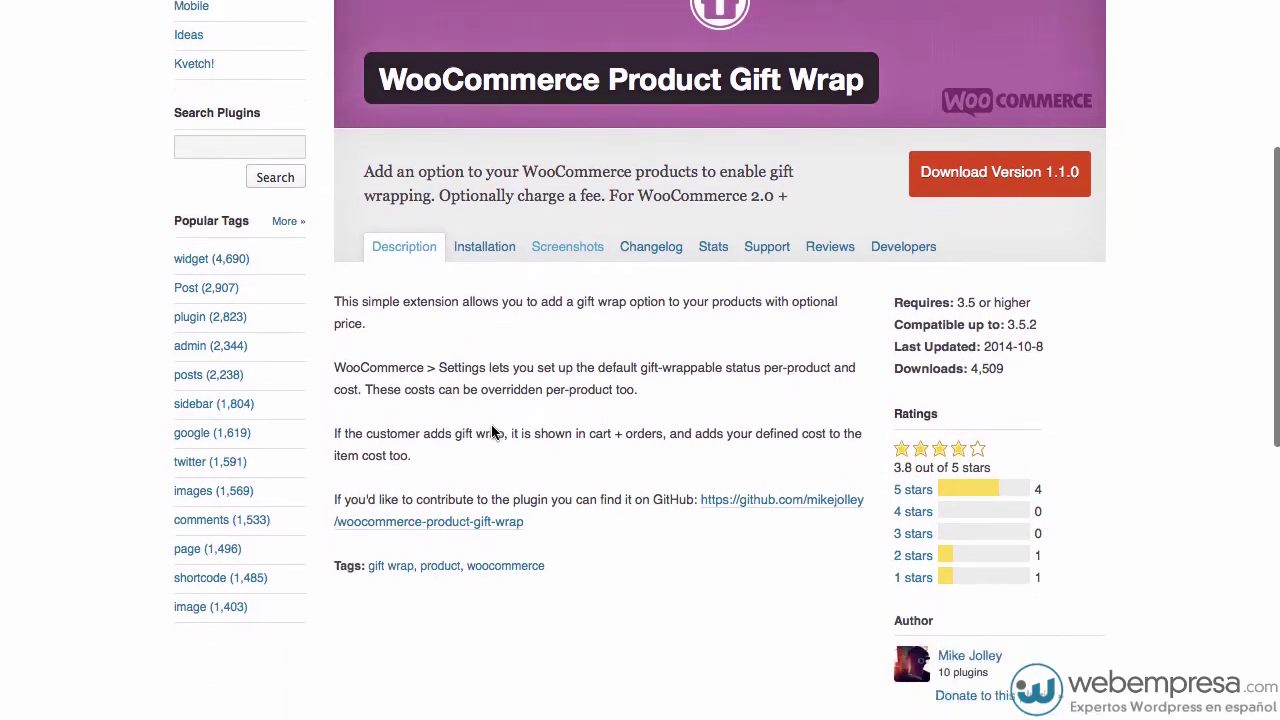
{"action": "scroll", "coordinate": [491, 427], "scroll_direction": "up", "scroll_amount": 2}
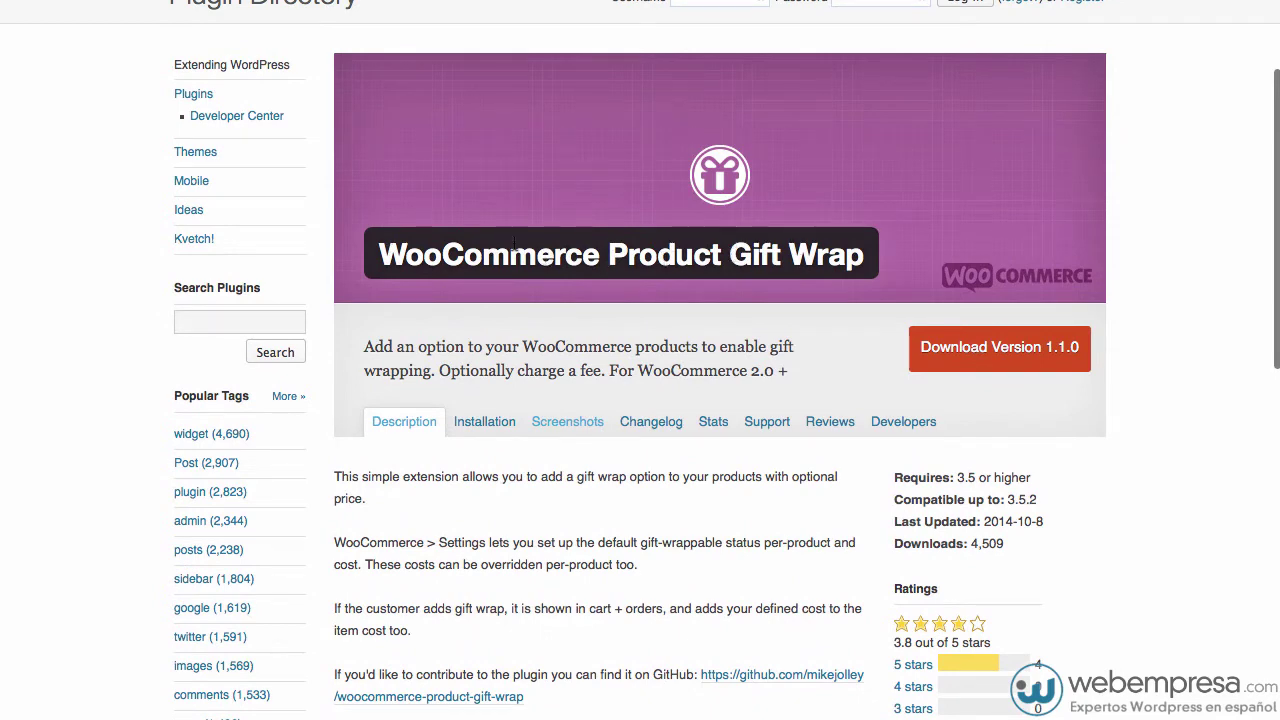
{"action": "left_click_drag", "start_coordinate": [378, 255], "coordinate": [864, 255]}
{"action": "right_click", "coordinate": [432, 250]}
{"action": "left_click", "coordinate": [470, 262]}
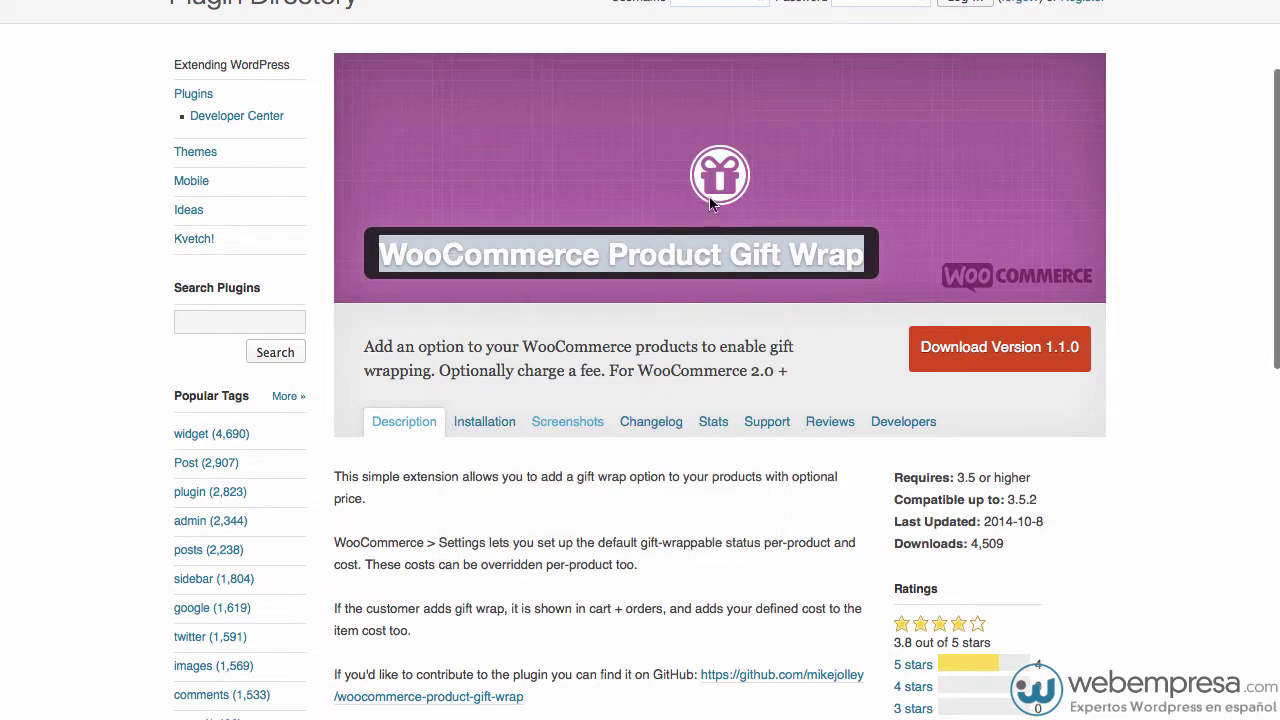
Switch to the Pack Tienda WordPress site and open its administration page for adding new plugins.
{"action": "key", "text": "ctrl+Tab"}
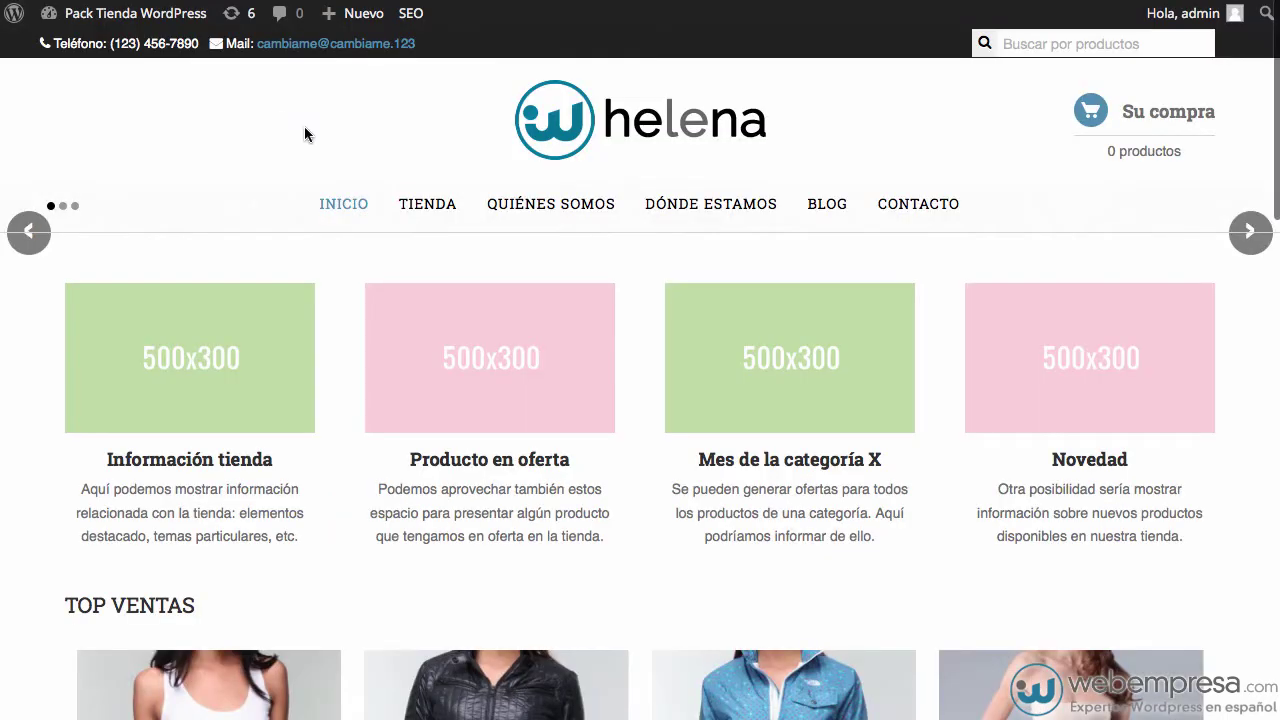
{"action": "mouse_move", "coordinate": [80, 13]}
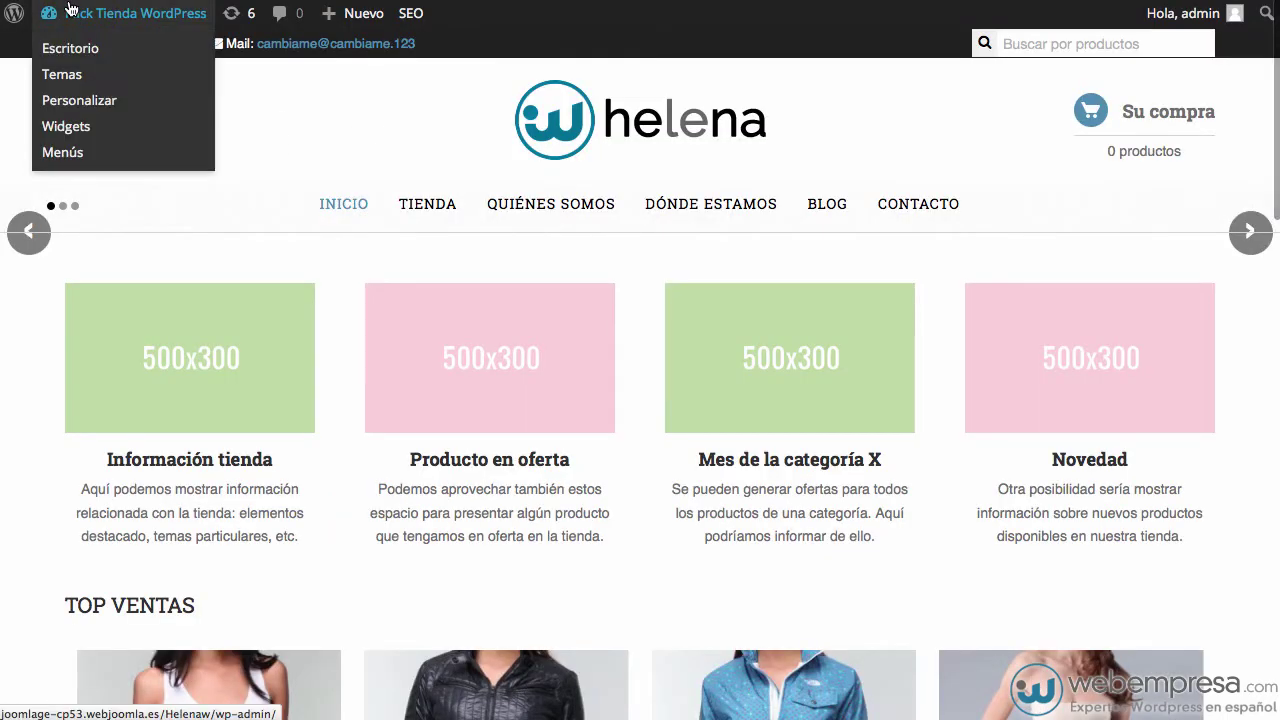
{"action": "left_click", "coordinate": [68, 54]}
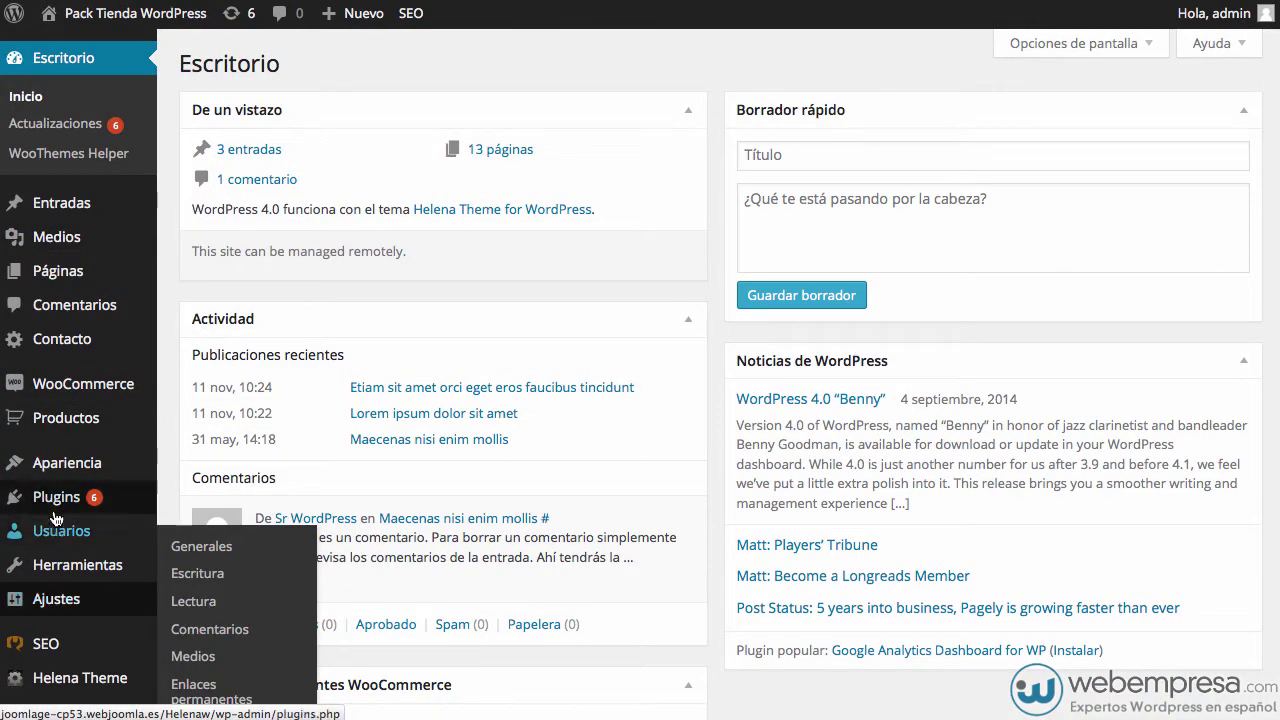
{"action": "mouse_move", "coordinate": [56, 497]}
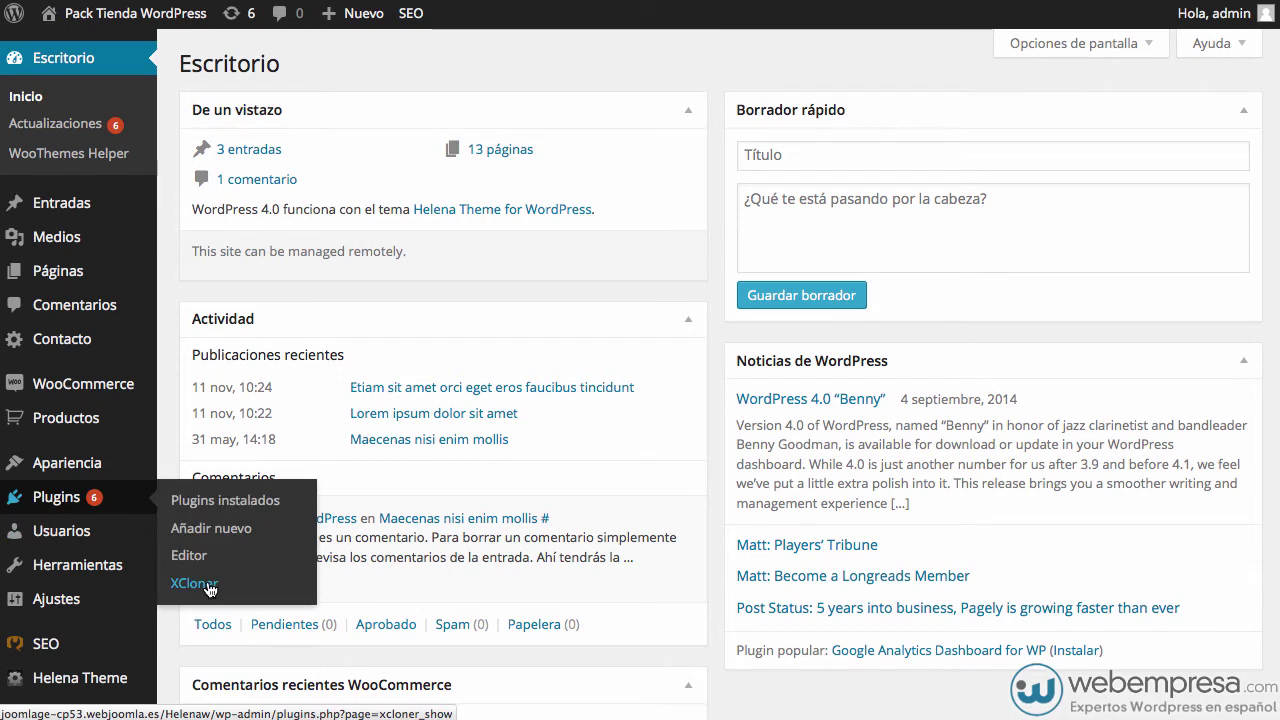
{"action": "left_click", "coordinate": [212, 530]}
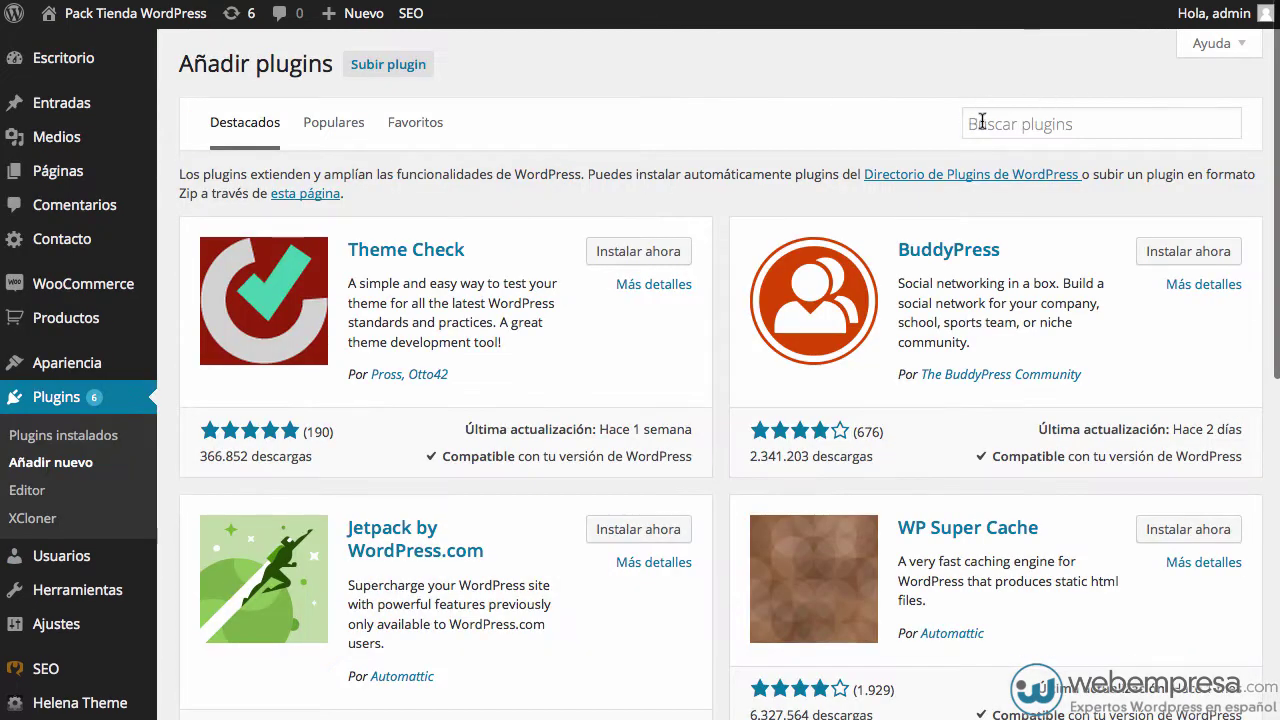
Search for new plugins using the copied name "WooCommerce Product Gift Wrap".
{"action": "right_click", "coordinate": [982, 121]}
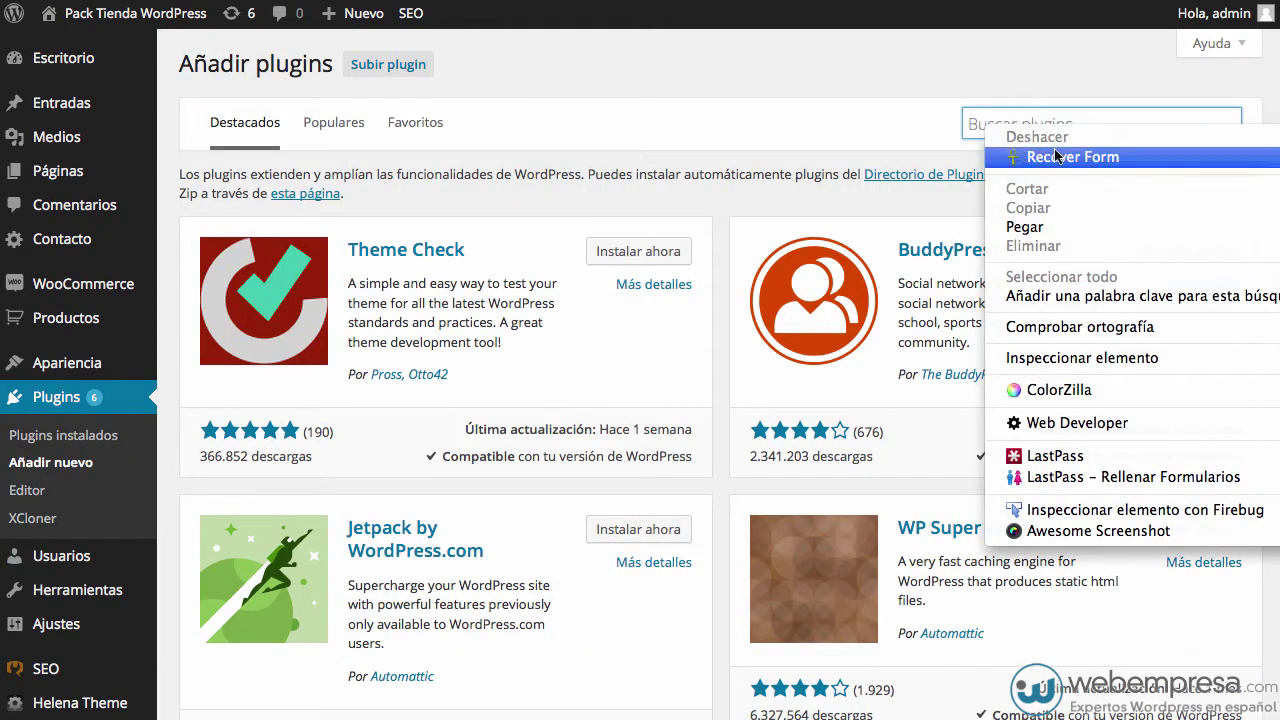
{"action": "left_click", "coordinate": [1048, 229]}
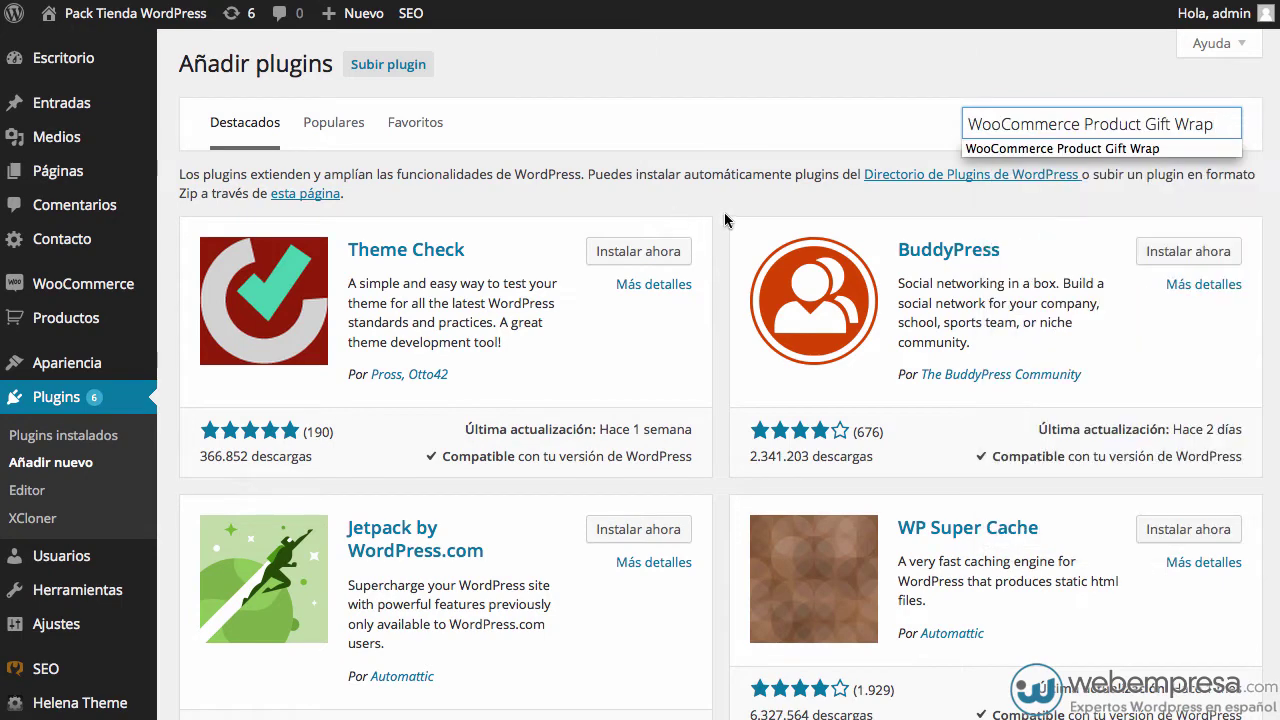
{"action": "key", "text": "Return"}
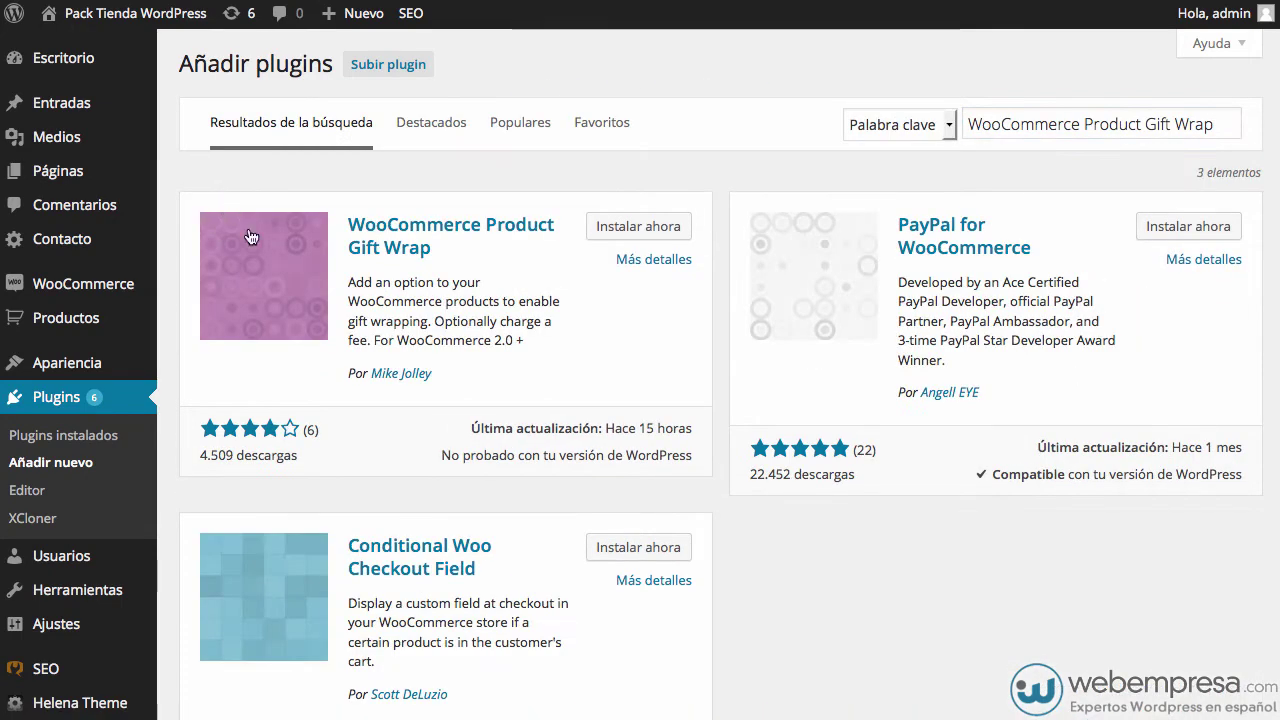
Install and activate the WooCommerce Product Gift Wrap plugin.
{"action": "left_click", "coordinate": [637, 228]}
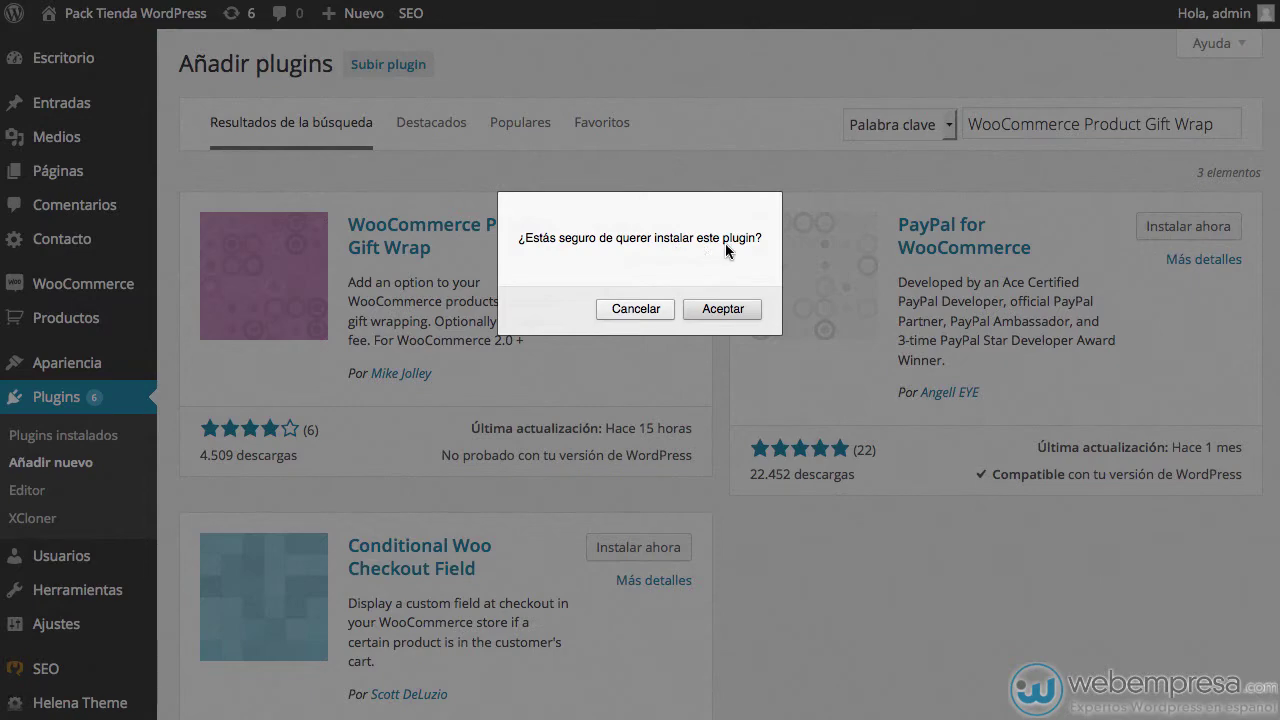
{"action": "left_click", "coordinate": [714, 312]}
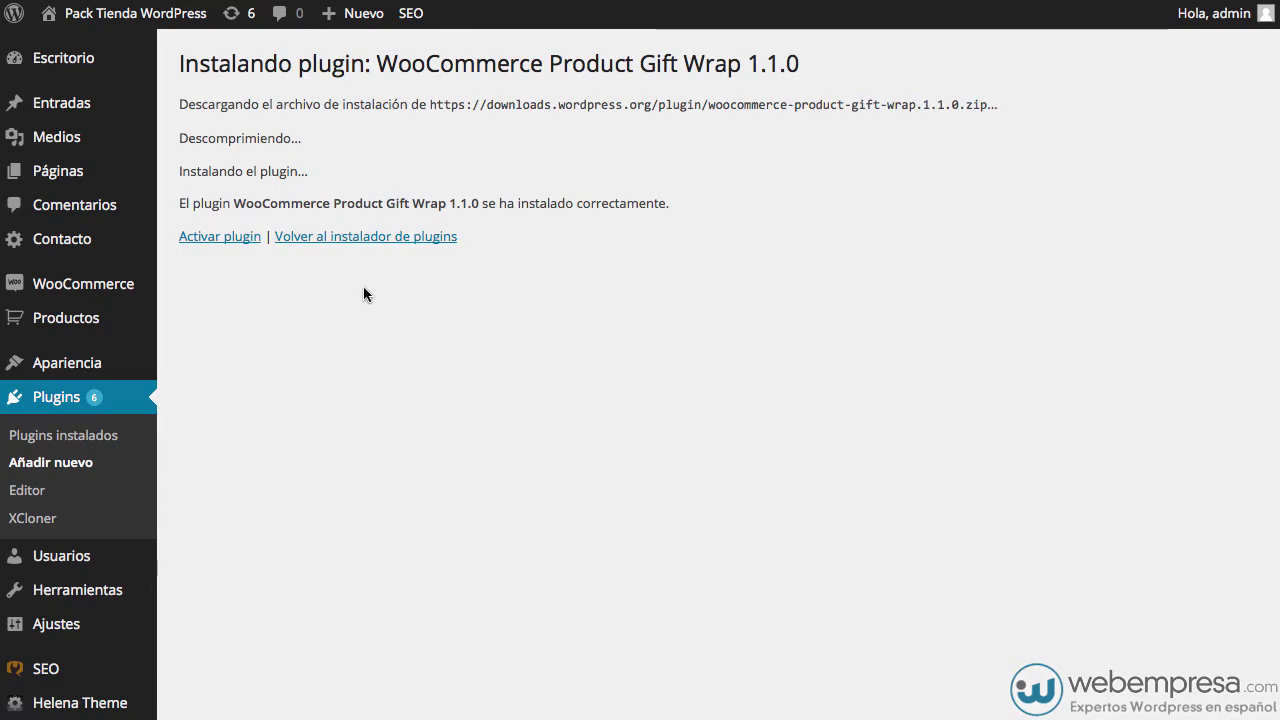
{"action": "left_click", "coordinate": [198, 240]}
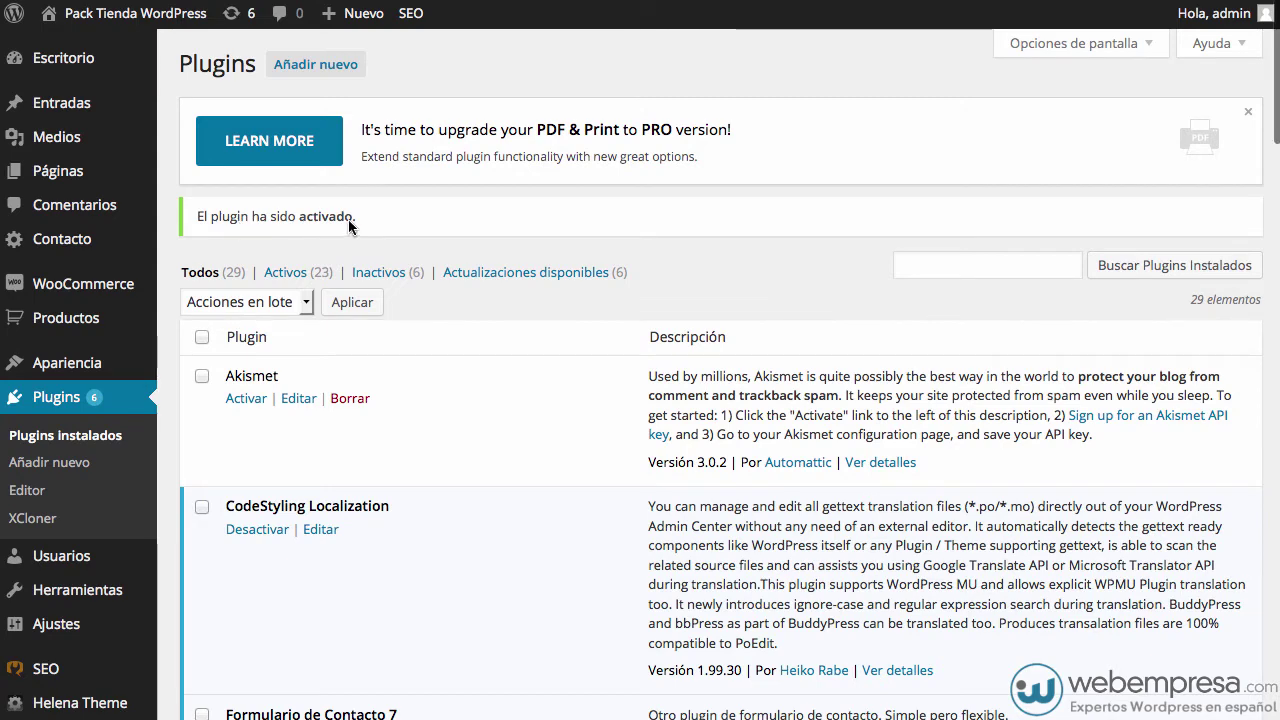
Open the general WooCommerce settings at the gift wrapping options.
{"action": "mouse_move", "coordinate": [48, 289]}
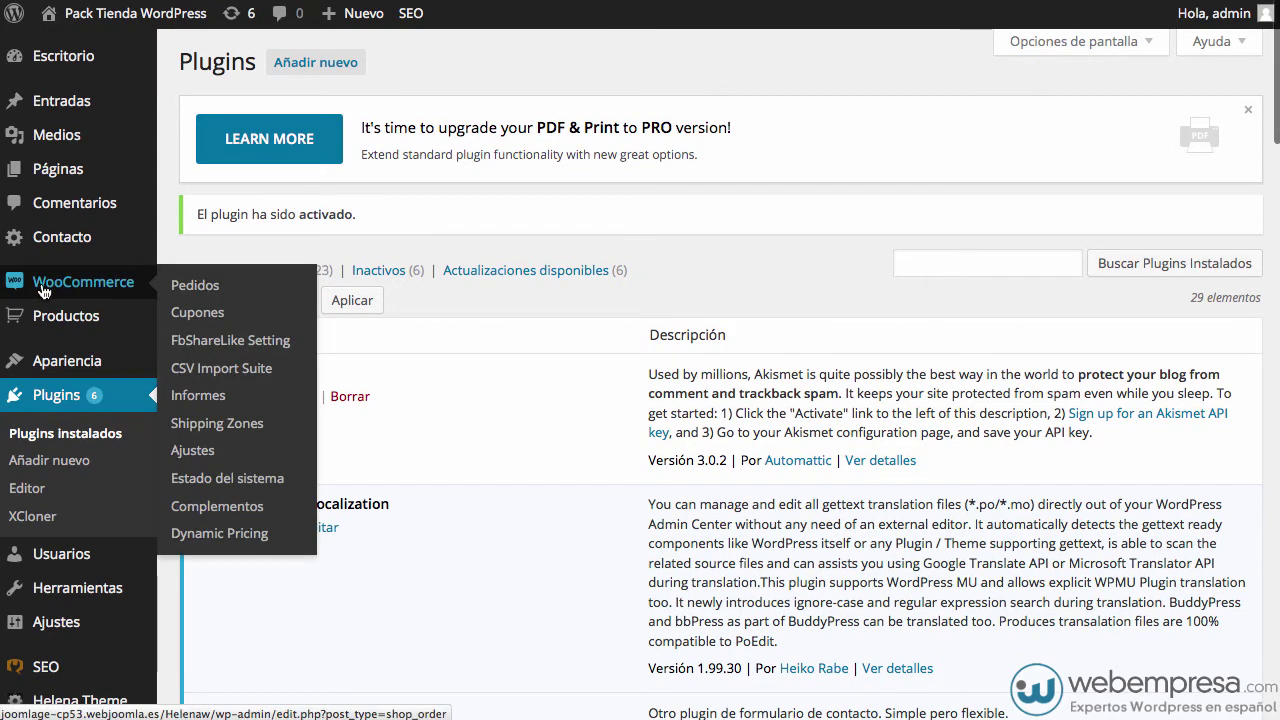
{"action": "left_click", "coordinate": [191, 450]}
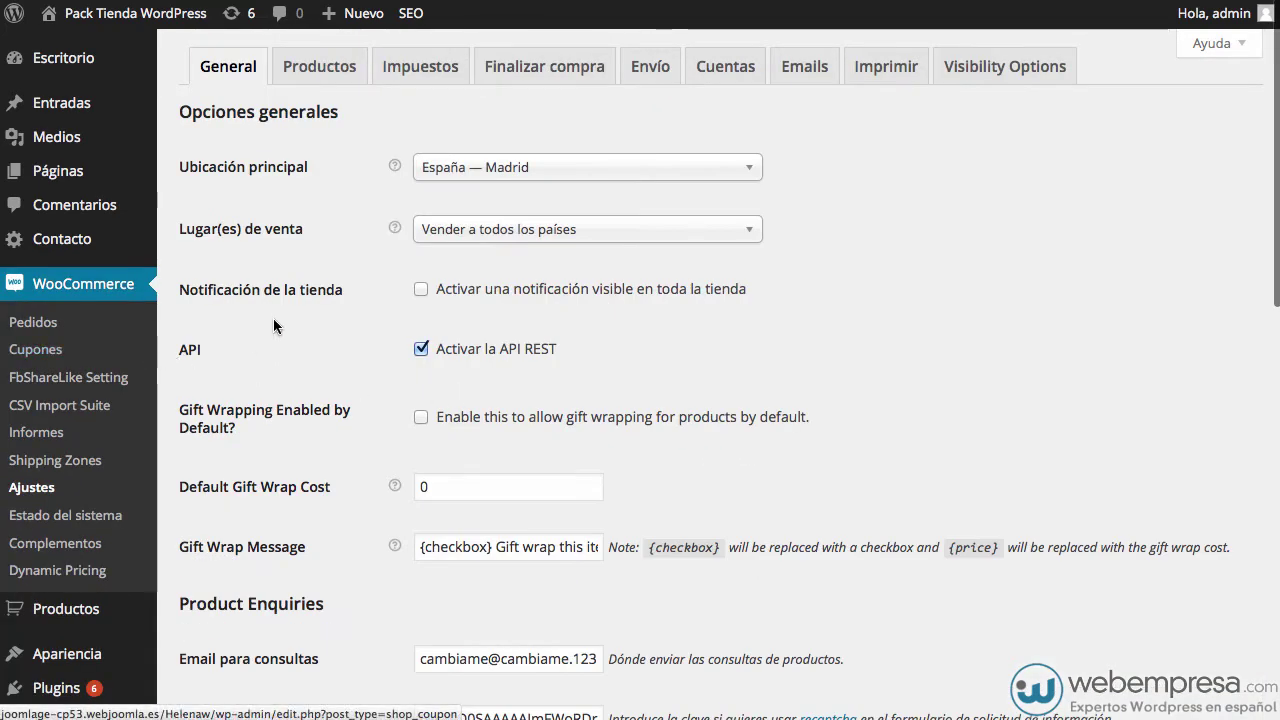
{"action": "scroll", "coordinate": [275, 313], "scroll_direction": "down", "scroll_amount": 3}
{"action": "scroll", "coordinate": [276, 320], "scroll_direction": "down", "scroll_amount": 3}
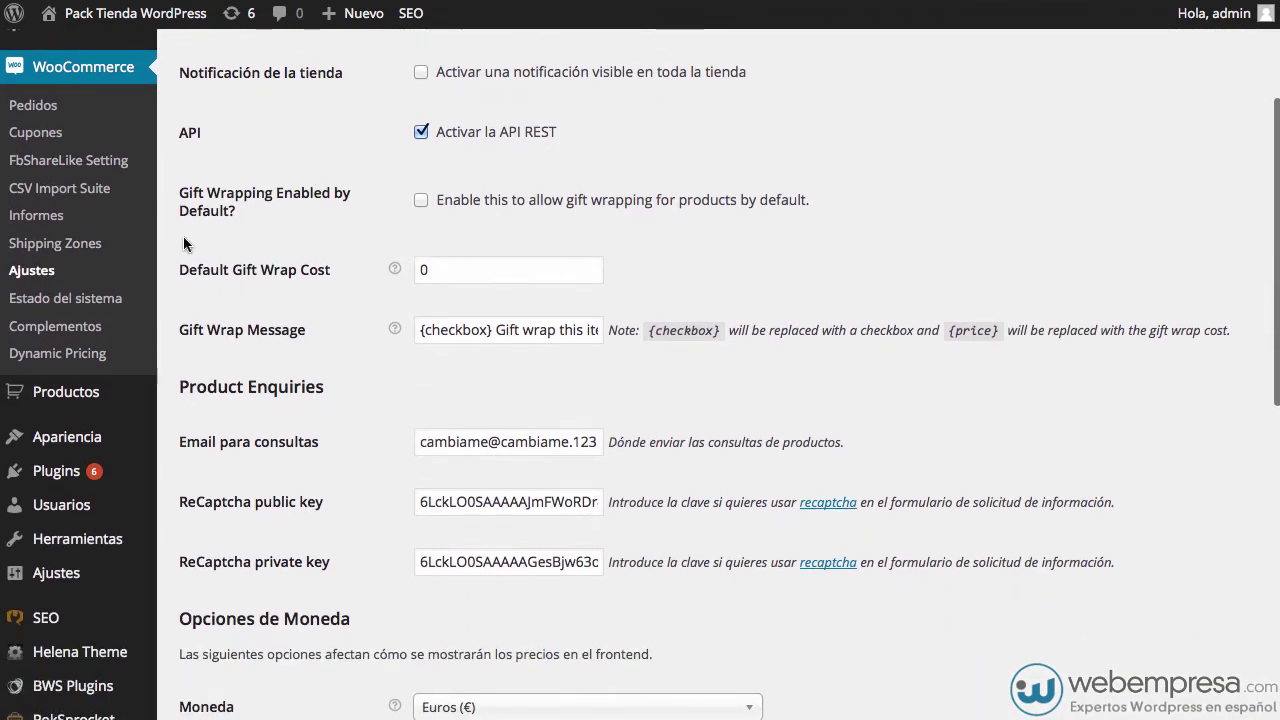
{"action": "scroll", "coordinate": [200, 228], "scroll_direction": "up", "scroll_amount": 1}
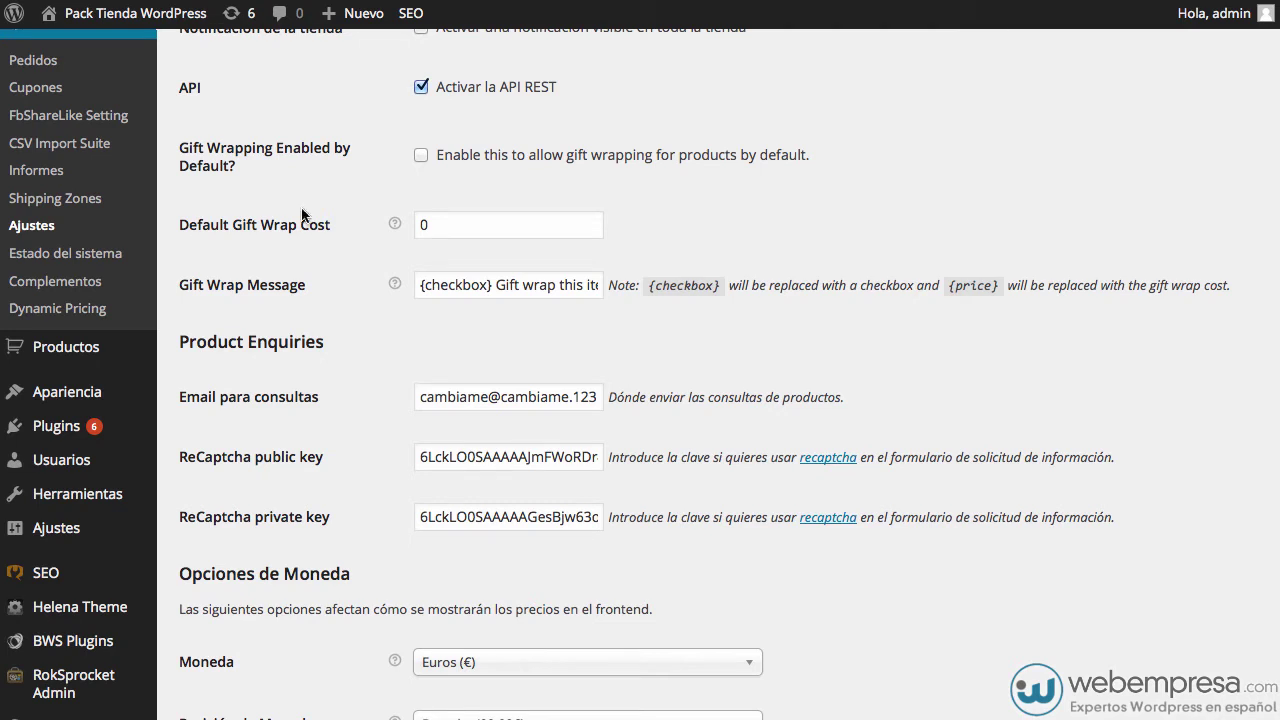
Replace the Gift Wrap Message with the copied text "{checkbox} ¿Deseas envolver con papel de regalo este producto? {price}?".
{"action": "triple_click", "coordinate": [460, 284]}
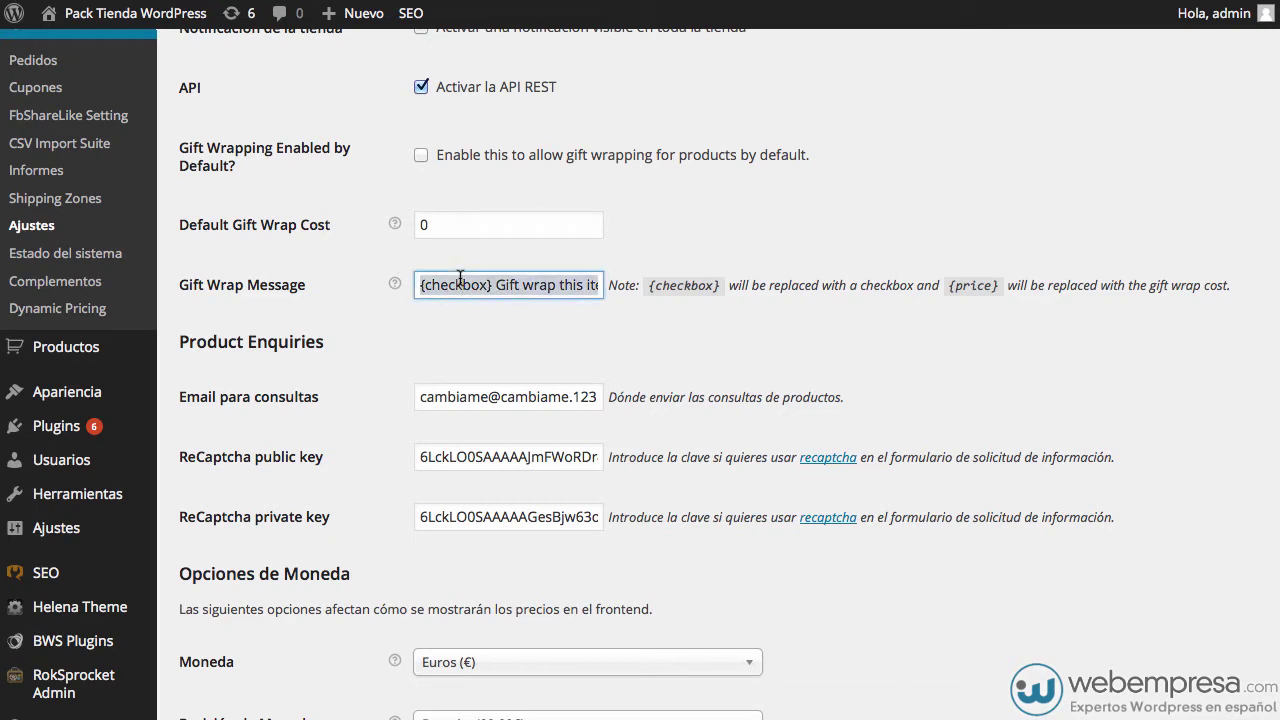
{"action": "key", "text": "BackSpace"}
{"action": "right_click", "coordinate": [448, 293]}
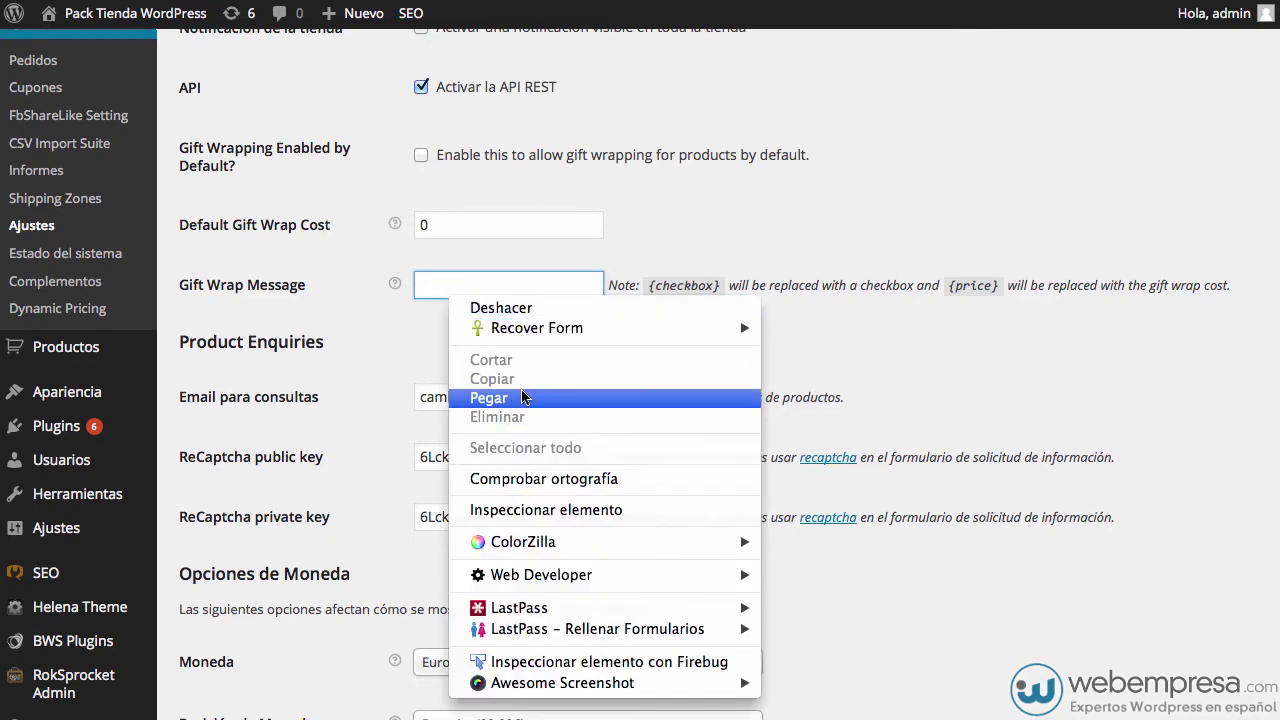
{"action": "left_click", "coordinate": [470, 397]}
{"action": "left_click_drag", "start_coordinate": [453, 284], "coordinate": [321, 284]}
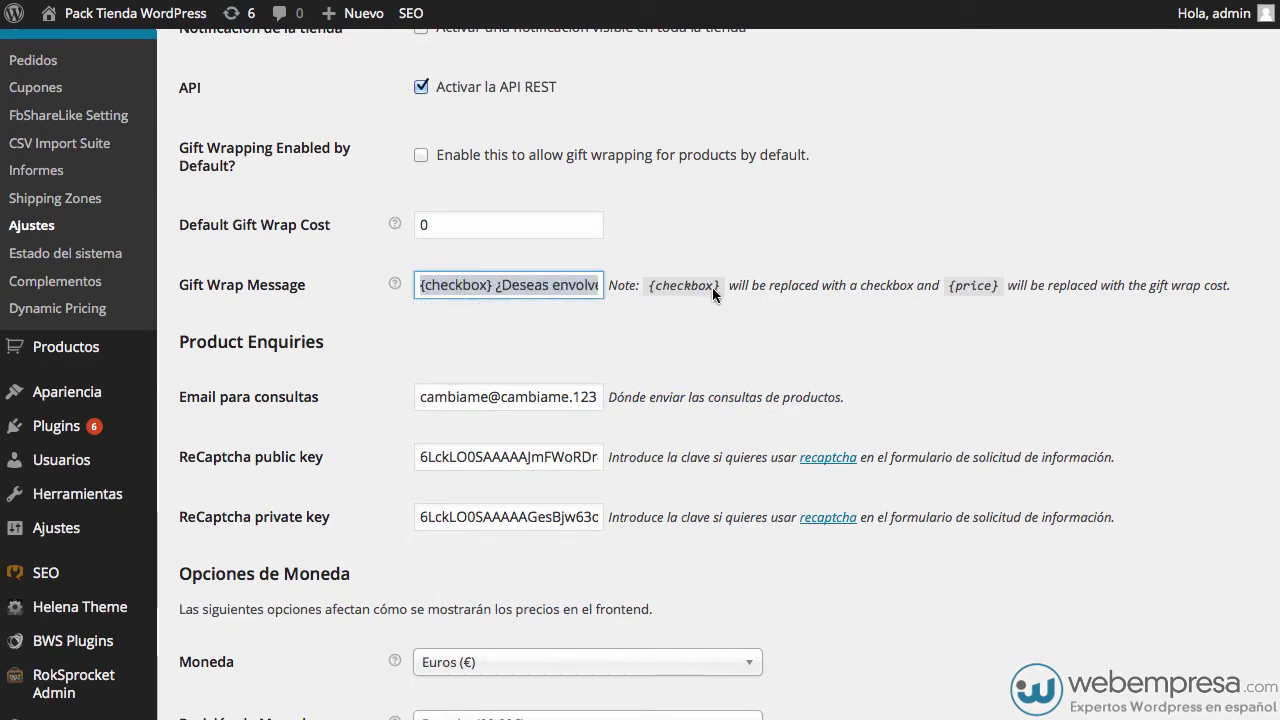
Remove the extra question mark after {price} at the end of the Gift Wrap Message and save the settings.
{"action": "left_click", "coordinate": [458, 288]}
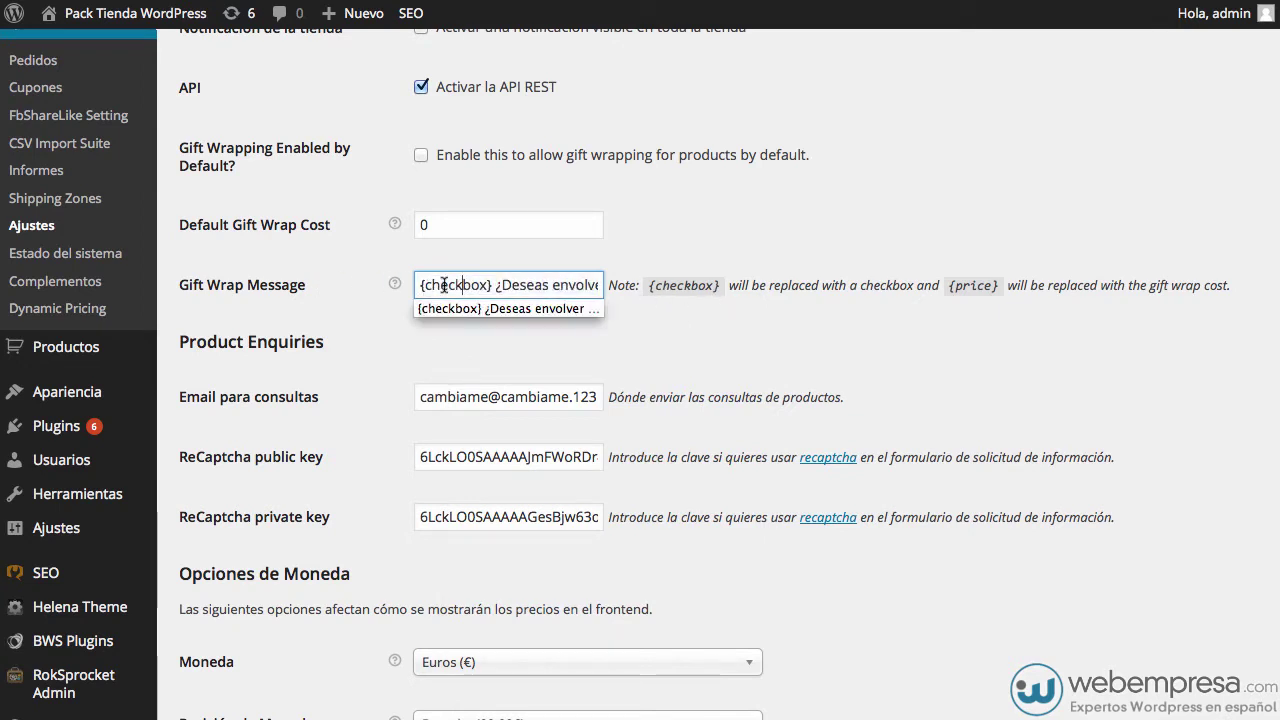
{"action": "key", "text": "Right"}
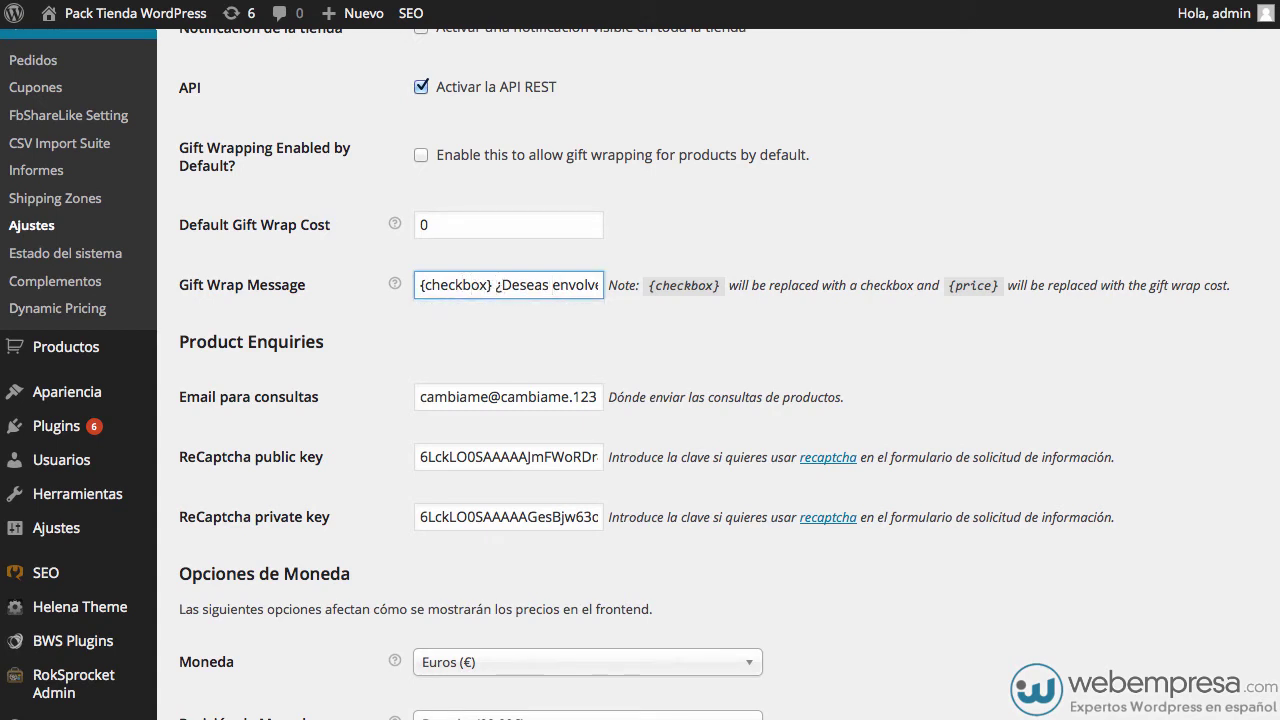
{"action": "key", "text": "Right"}
{"action": "key", "text": "Right"}
{"action": "key", "text": "Right"}
{"action": "key", "text": "Right"}
{"action": "key", "text": "Right"}
{"action": "key", "text": "Right"}
{"action": "key", "text": "Right"}
{"action": "key", "text": "Right"}
{"action": "key", "text": "Right"}
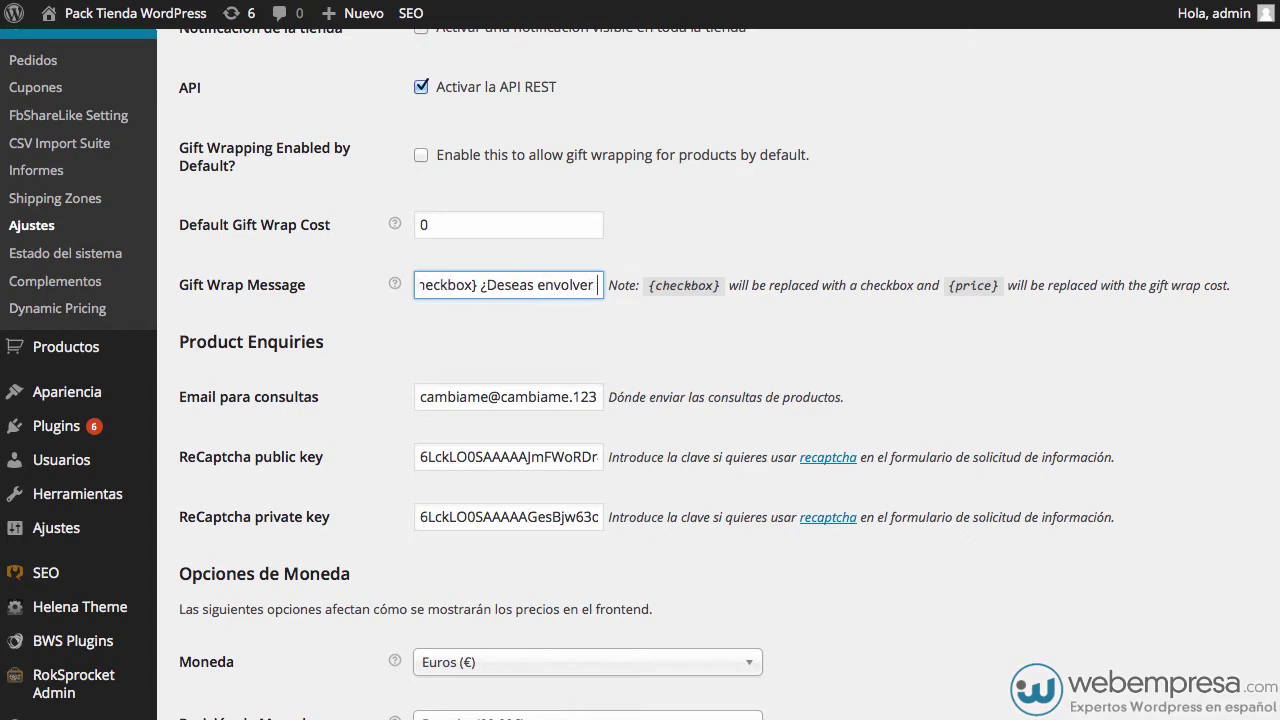
{"action": "key", "text": "Right"}
{"action": "key", "text": "Right"}
{"action": "key", "text": "Right"}
{"action": "key", "text": "Right"}
{"action": "key", "text": "Right"}
{"action": "key", "text": "Right"}
{"action": "key", "text": "Right"}
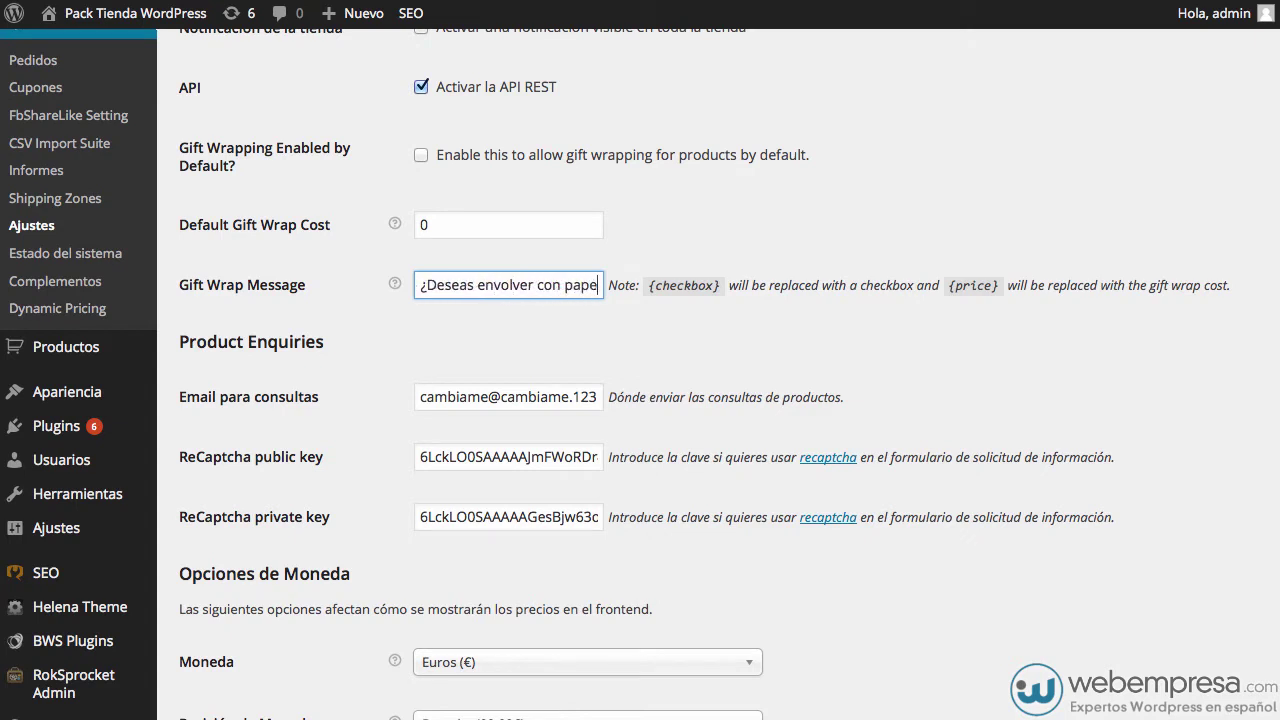
{"action": "key", "text": "Right"}
{"action": "key", "text": "Right"}
{"action": "key", "text": "Right"}
{"action": "key", "text": "Right"}
{"action": "key", "text": "Right"}
{"action": "key", "text": "Right"}
{"action": "key", "text": "Right"}
{"action": "key", "text": "Right"}
{"action": "key", "text": "Right"}
{"action": "key", "text": "Right"}
{"action": "key", "text": "Right"}
{"action": "key", "text": "Right"}
{"action": "key", "text": "Right"}
{"action": "key", "text": "Right"}
{"action": "key", "text": "Right"}
{"action": "key", "text": "Right"}
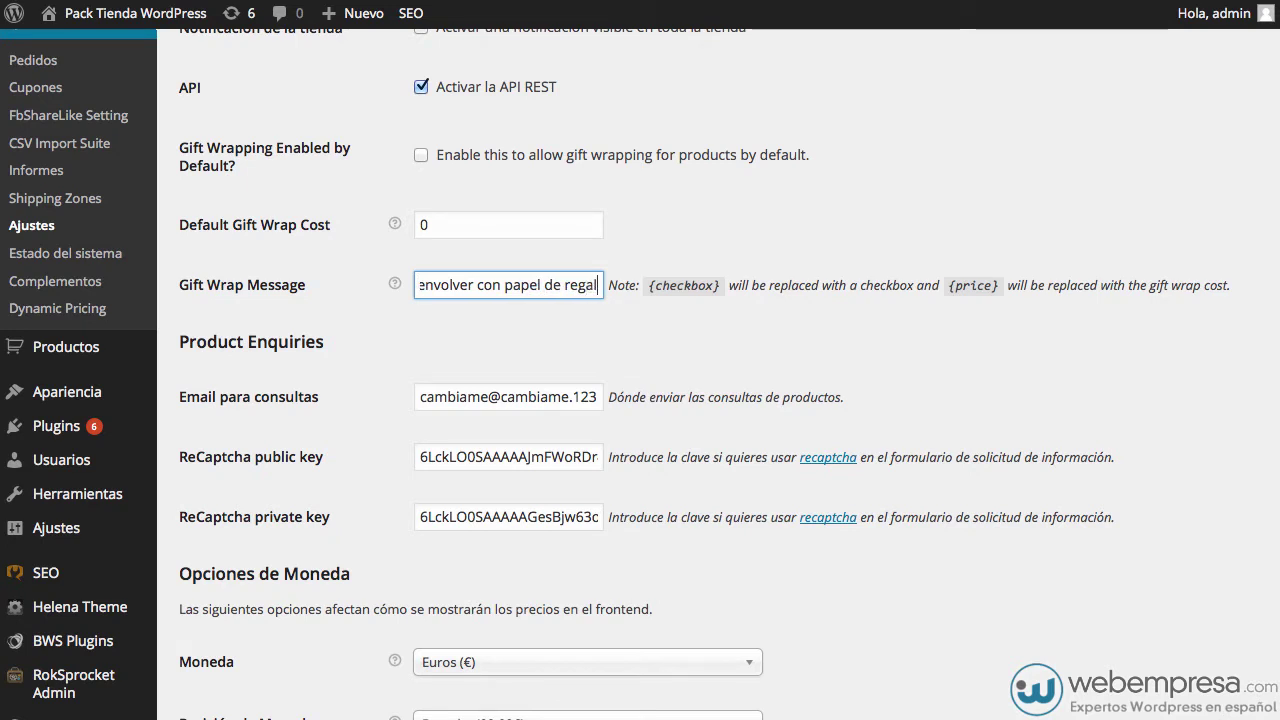
{"action": "key", "text": "Right"}
{"action": "key", "text": "Right"}
{"action": "key", "text": "Right"}
{"action": "key", "text": "Right"}
{"action": "key", "text": "Right"}
{"action": "key", "text": "Right"}
{"action": "key", "text": "Right"}
{"action": "key", "text": "Right"}
{"action": "key", "text": "Right"}
{"action": "key", "text": "Right"}
{"action": "key", "text": "Right"}
{"action": "key", "text": "Right"}
{"action": "key", "text": "Right"}
{"action": "key", "text": "Right"}
{"action": "key", "text": "Right"}
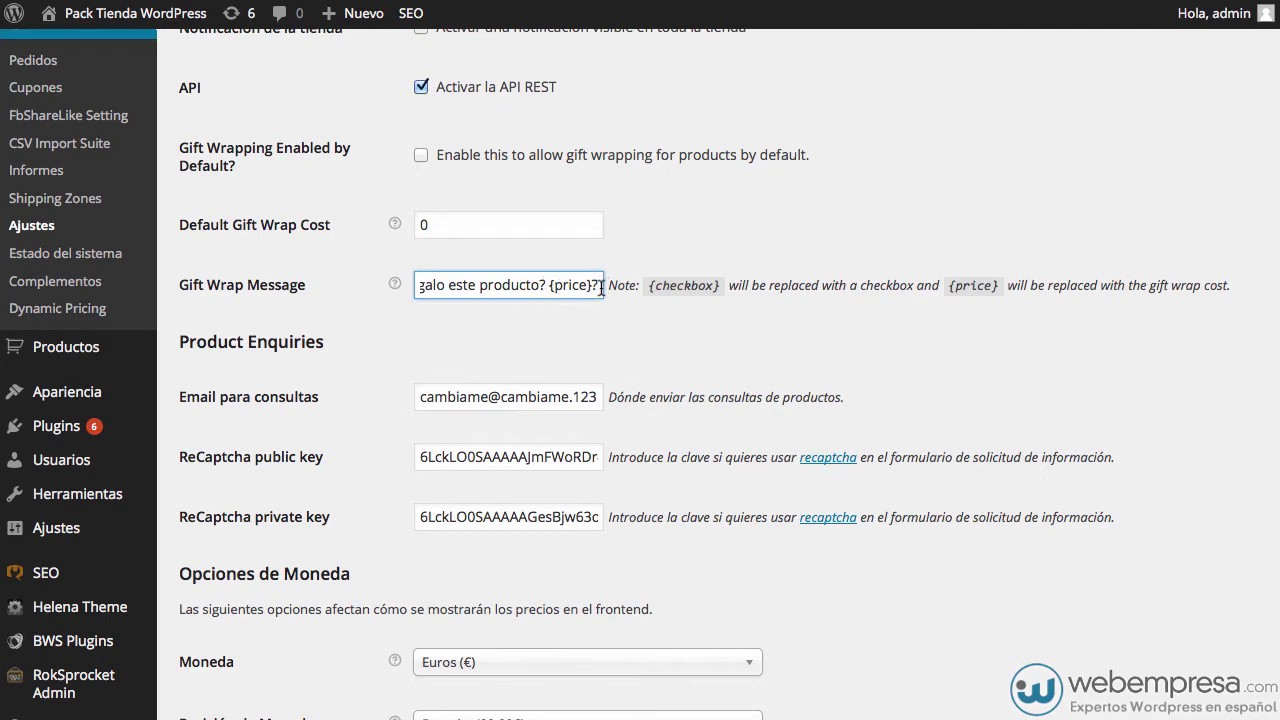
{"action": "left_click", "coordinate": [598, 286]}
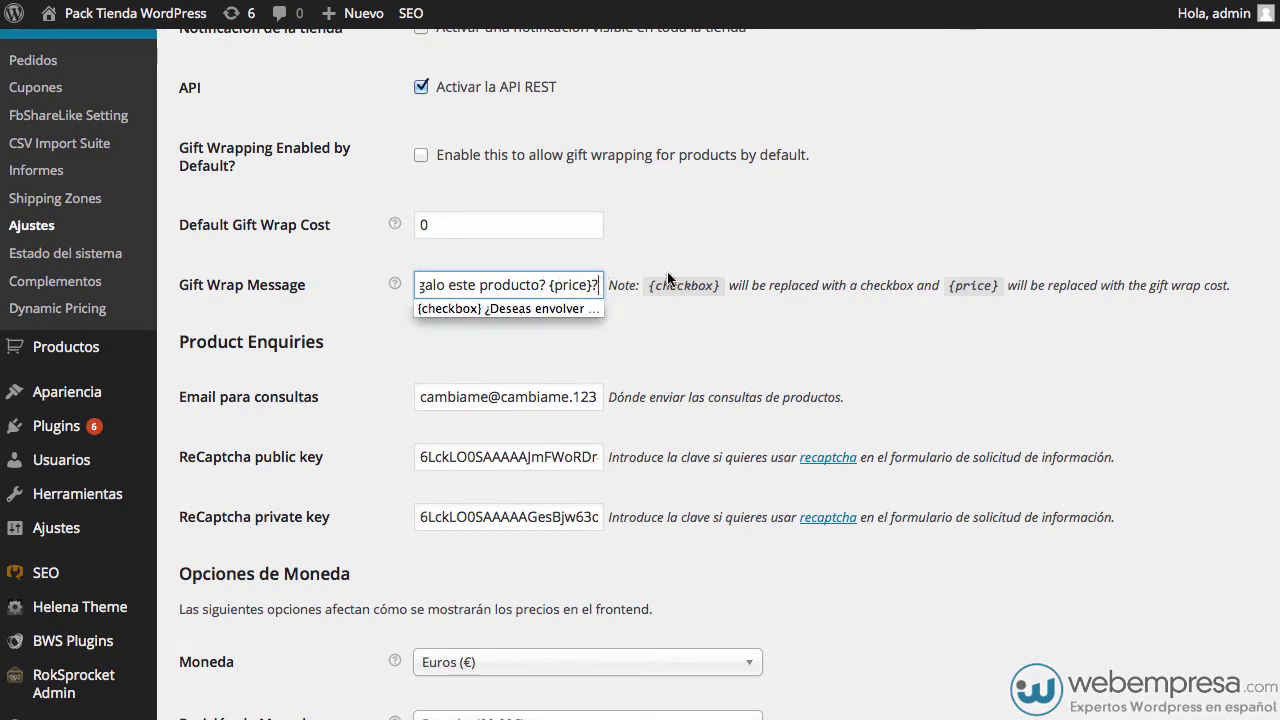
{"action": "key", "text": "BackSpace"}
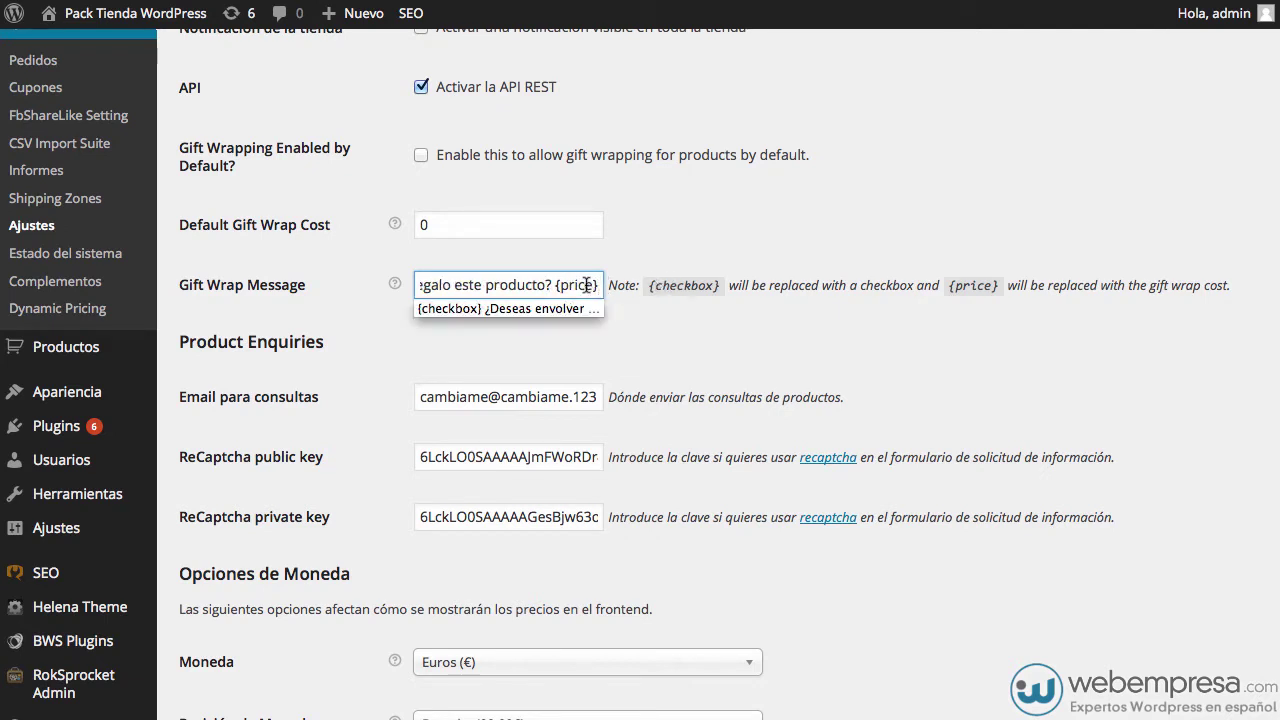
{"action": "scroll", "coordinate": [470, 321], "scroll_direction": "down", "scroll_amount": 10}
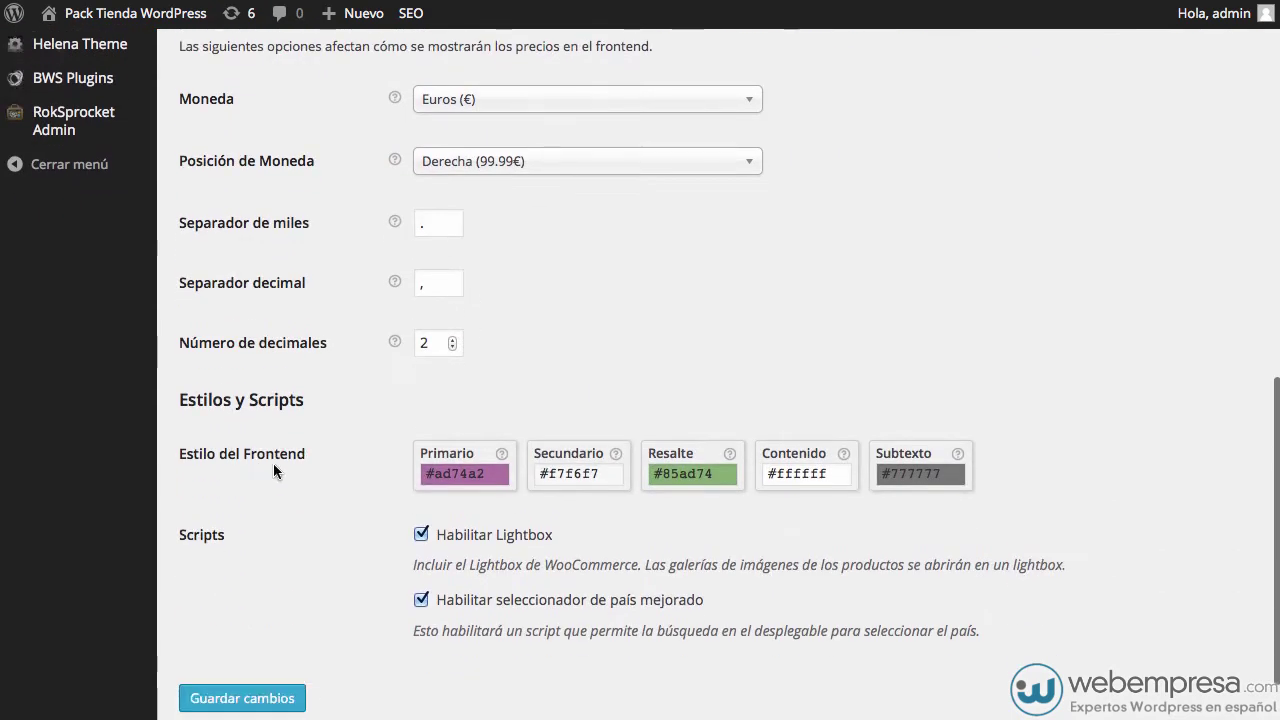
{"action": "left_click", "coordinate": [235, 625]}
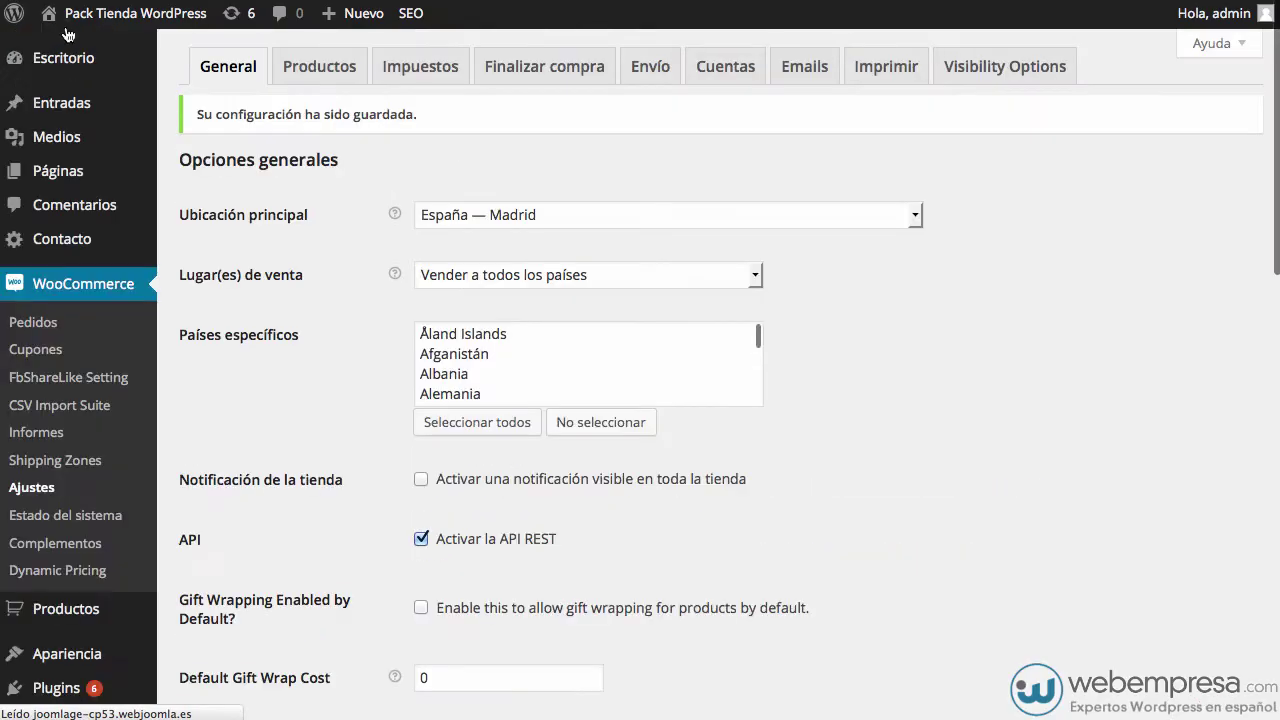
Open the shop's public site in a new tab, keeping the WooCommerce settings page open.
{"action": "mouse_move", "coordinate": [108, 26]}
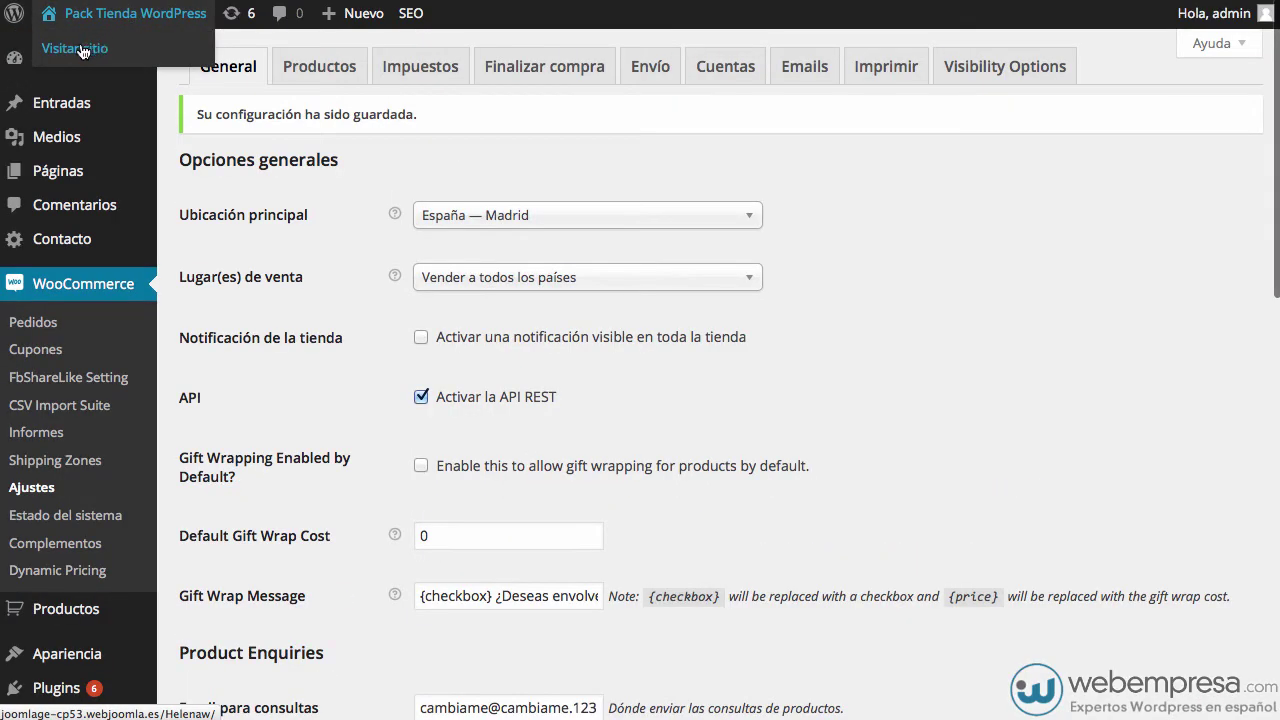
{"action": "right_click", "coordinate": [82, 52]}
{"action": "left_click", "coordinate": [110, 57]}
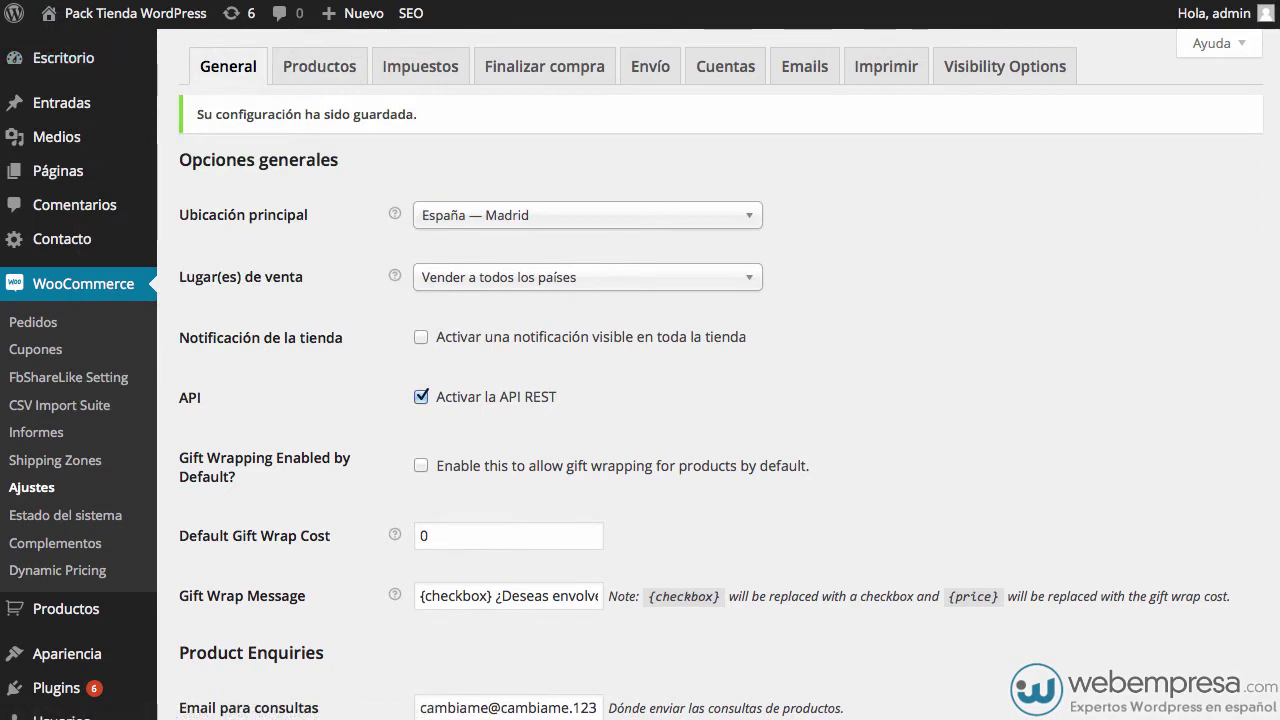
{"action": "scroll", "coordinate": [100, 235], "scroll_direction": "down", "scroll_amount": 2}
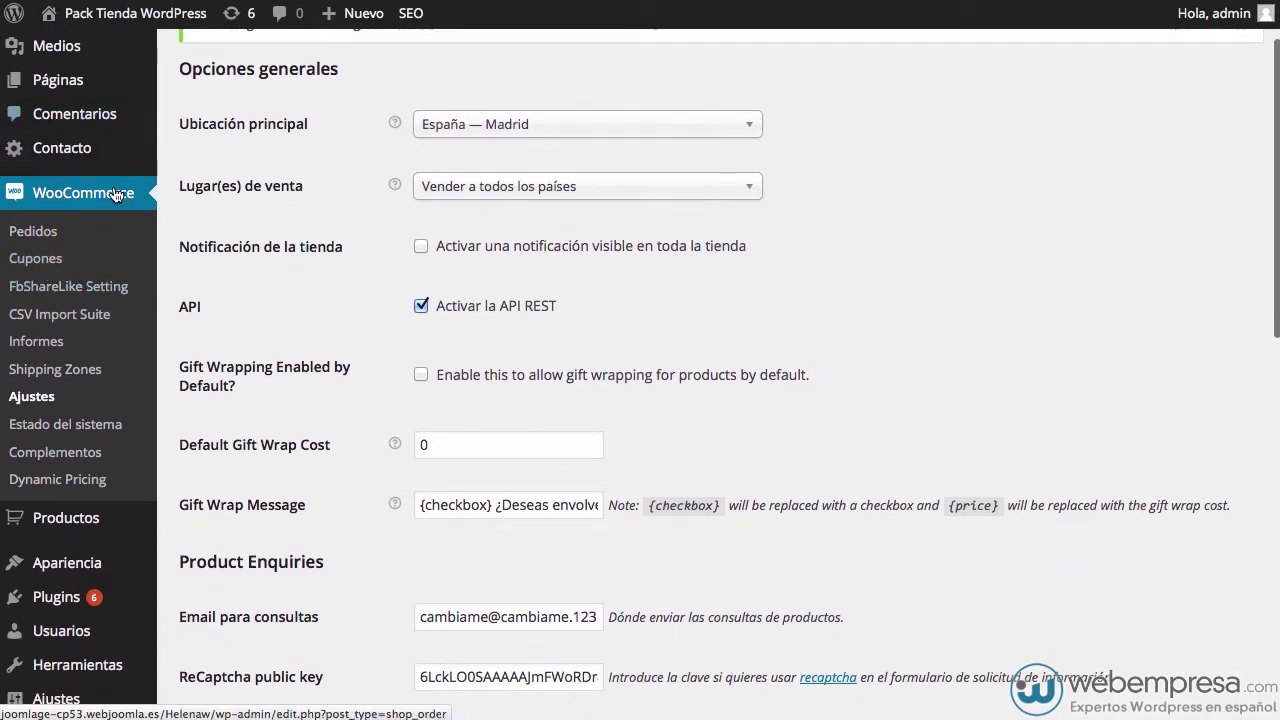
Open the list of all products in the WordPress admin.
{"action": "scroll", "coordinate": [117, 193], "scroll_direction": "down", "scroll_amount": 2}
{"action": "mouse_move", "coordinate": [70, 438]}
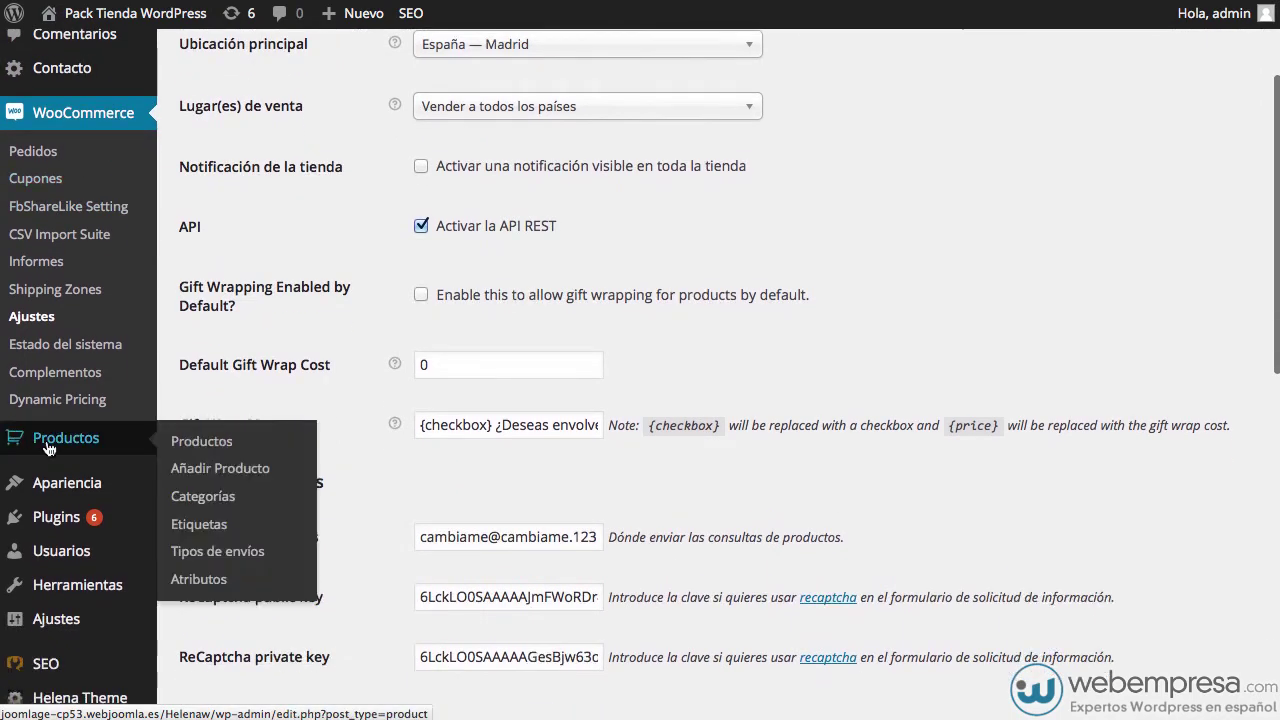
{"action": "left_click", "coordinate": [213, 450]}
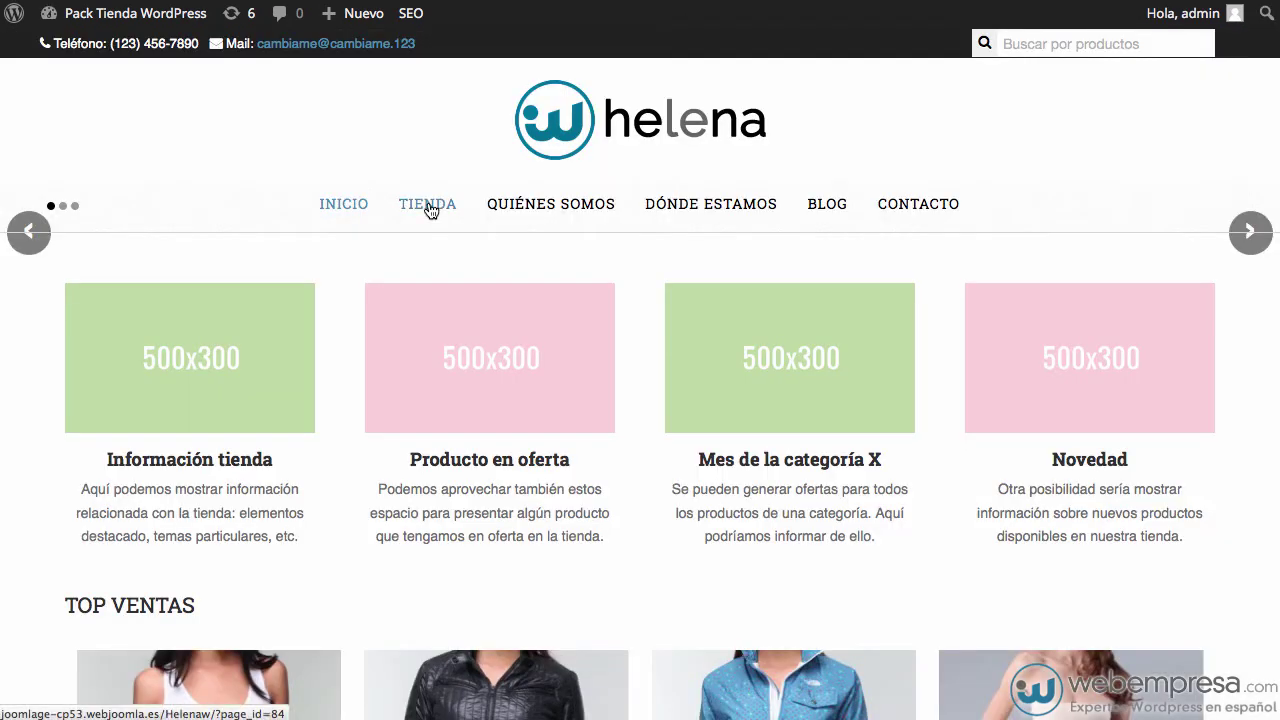
Browse the public shop's catalogue and open the product page of "Camiseta amarilla cuello pico".
{"action": "scroll", "coordinate": [163, 190], "scroll_direction": "down", "scroll_amount": 5}
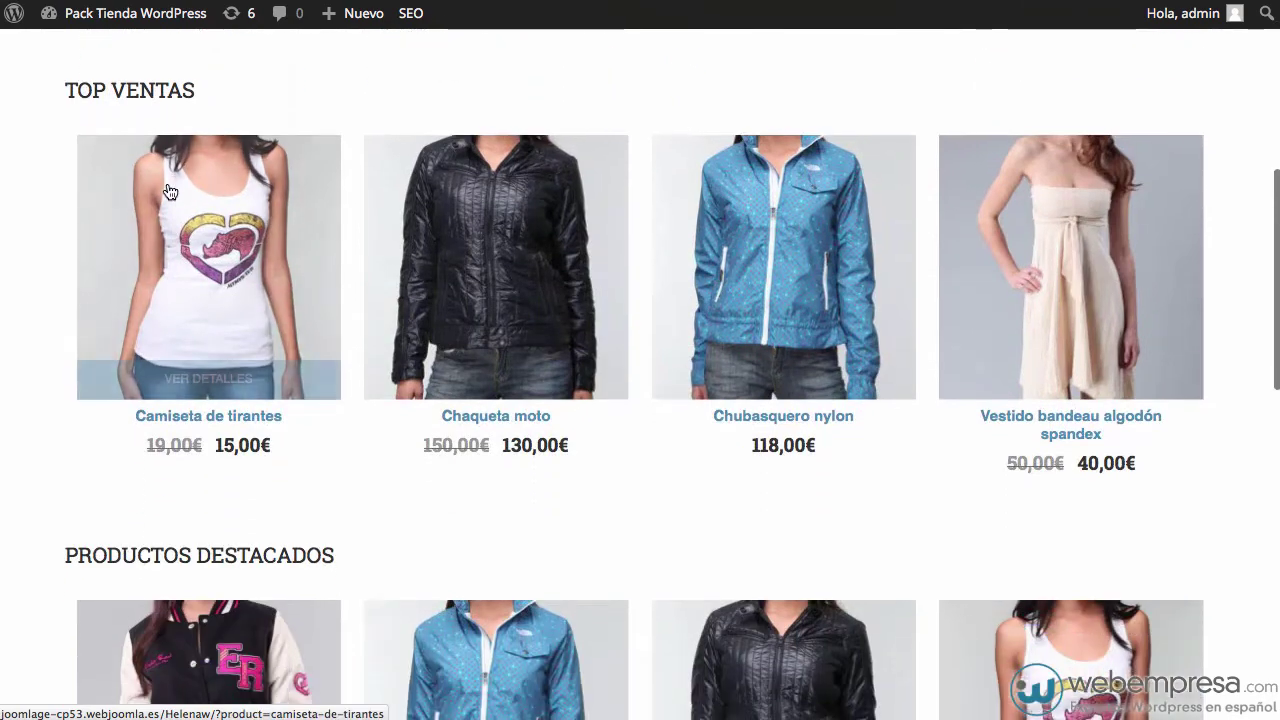
{"action": "scroll", "coordinate": [170, 192], "scroll_direction": "down", "scroll_amount": 5}
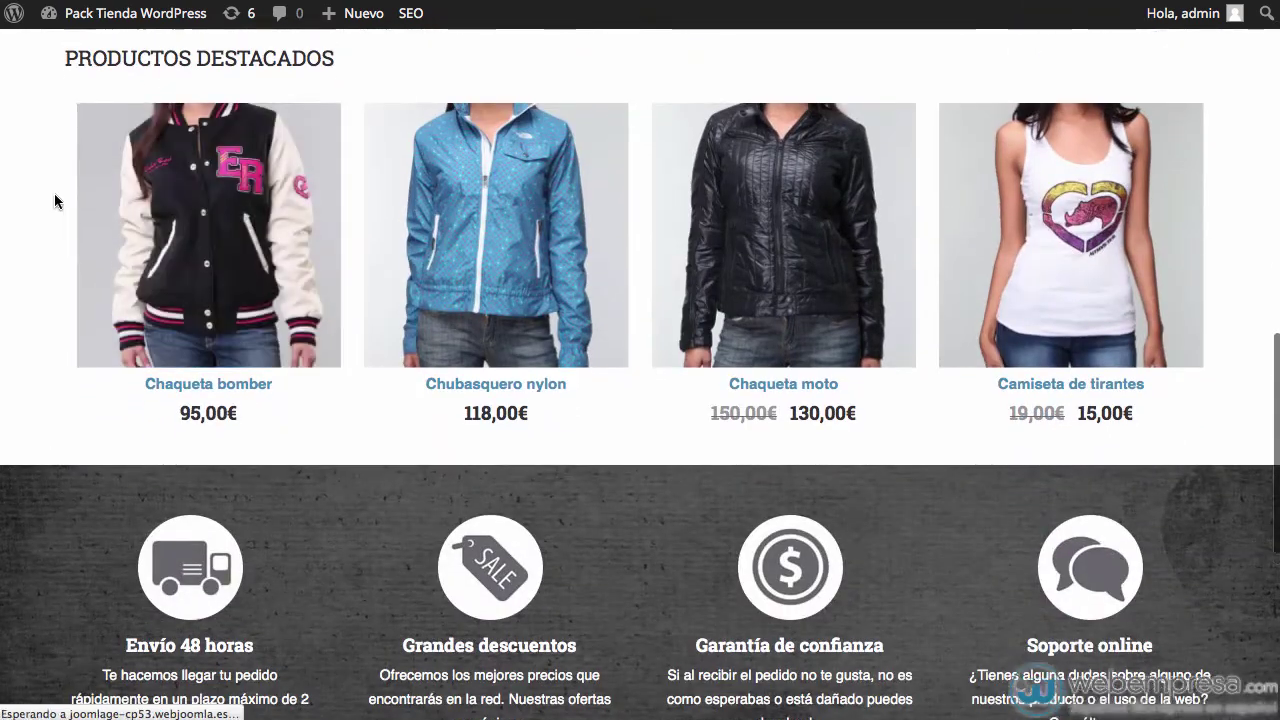
{"action": "scroll", "coordinate": [55, 200], "scroll_direction": "up", "scroll_amount": 1}
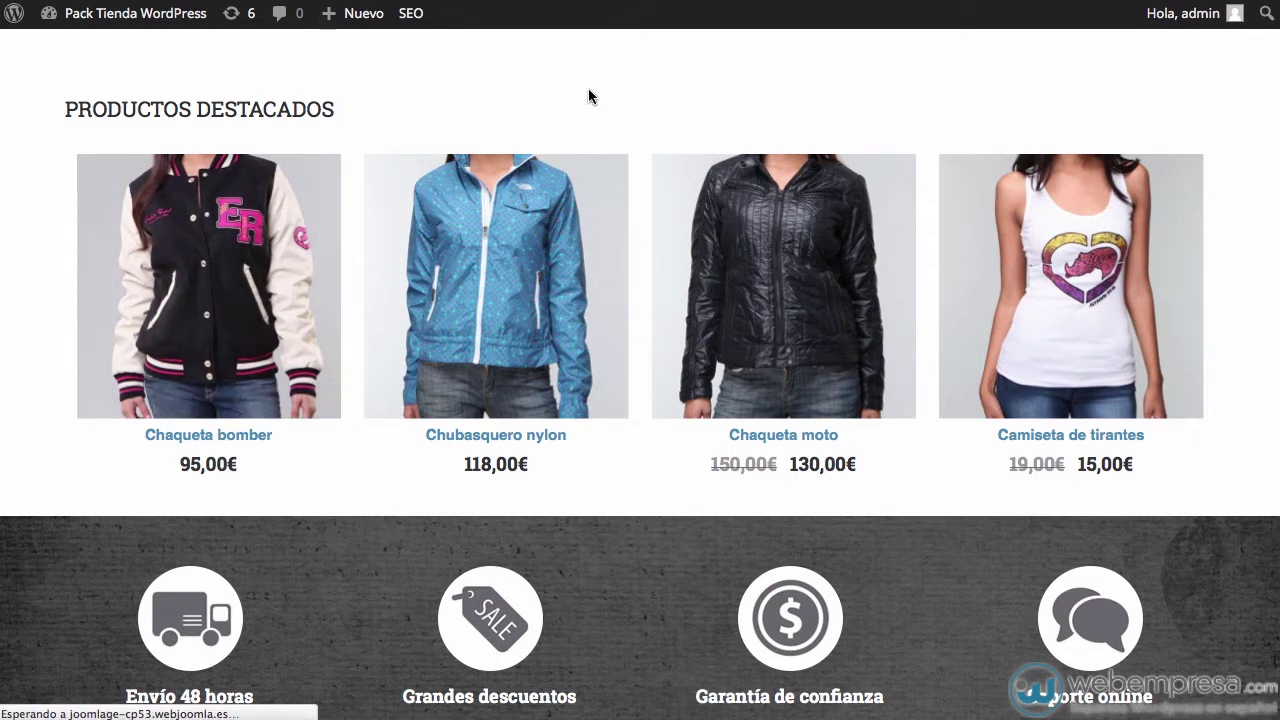
{"action": "scroll", "coordinate": [423, 200], "scroll_direction": "down", "scroll_amount": 5}
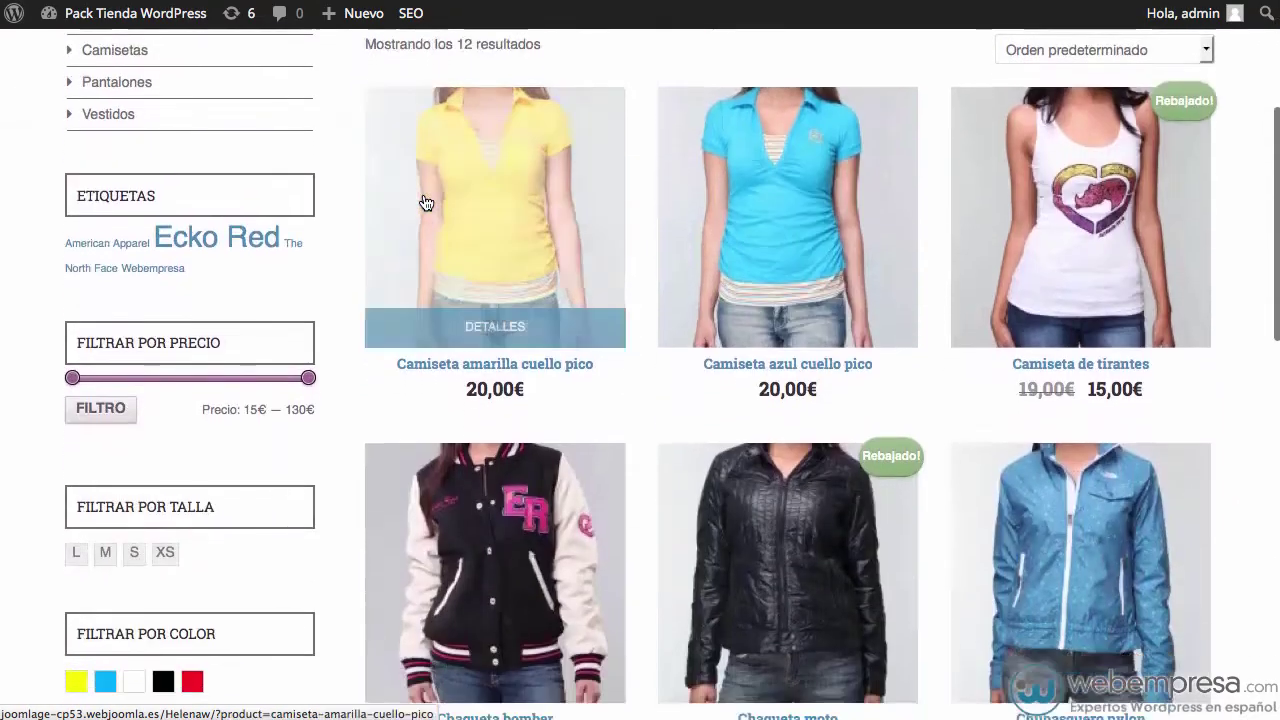
{"action": "scroll", "coordinate": [662, 352], "scroll_direction": "up", "scroll_amount": 1}
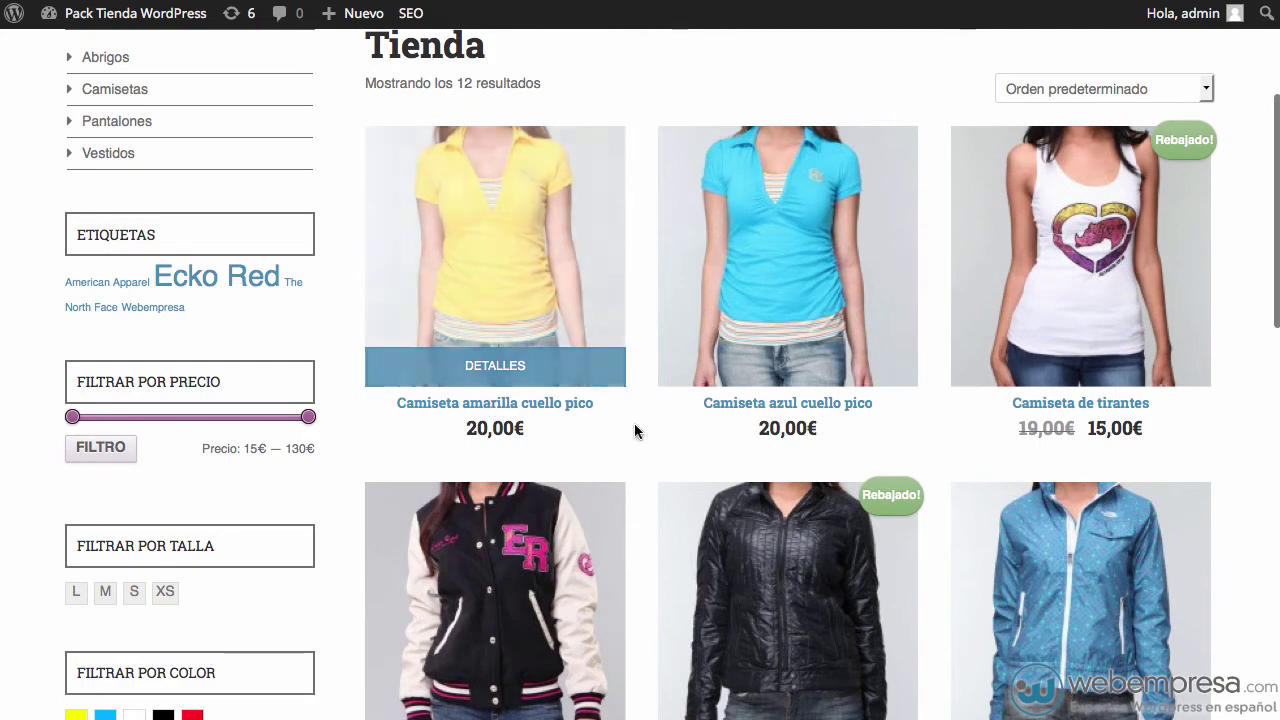
{"action": "left_click", "coordinate": [488, 366]}
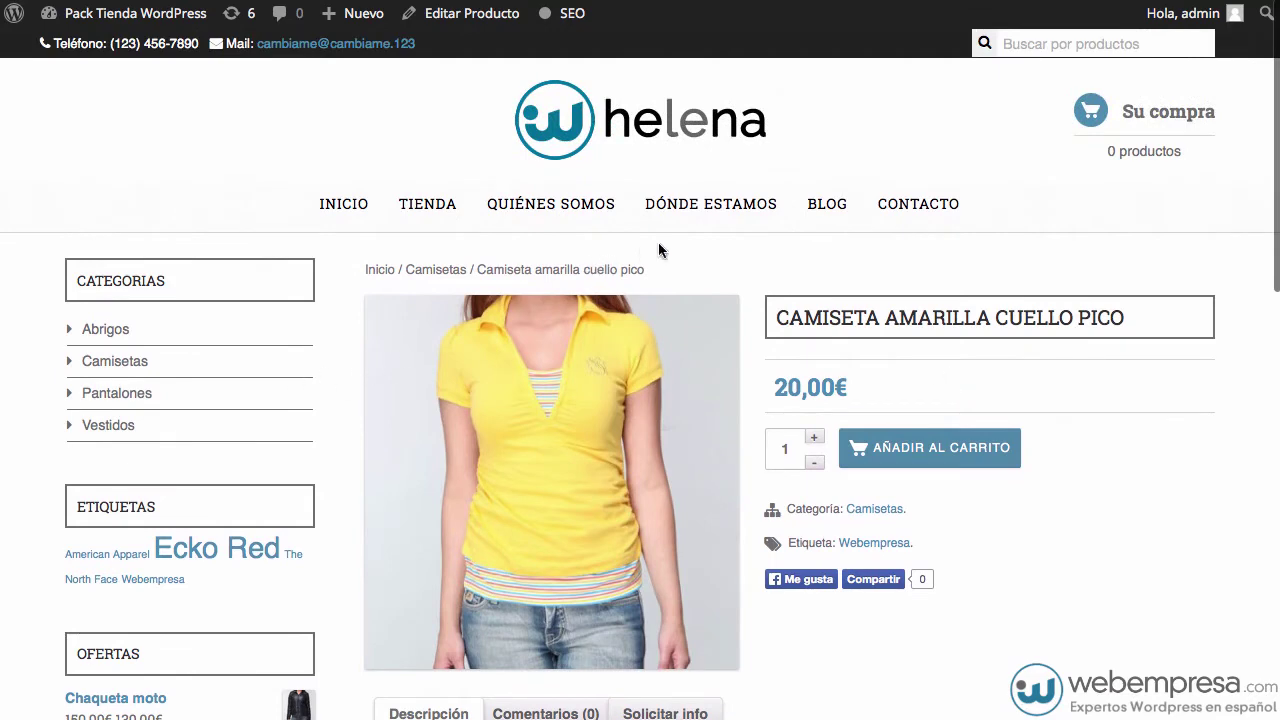
{"action": "scroll", "coordinate": [660, 249], "scroll_direction": "down", "scroll_amount": 3}
{"action": "scroll", "coordinate": [560, 328], "scroll_direction": "up", "scroll_amount": 3}
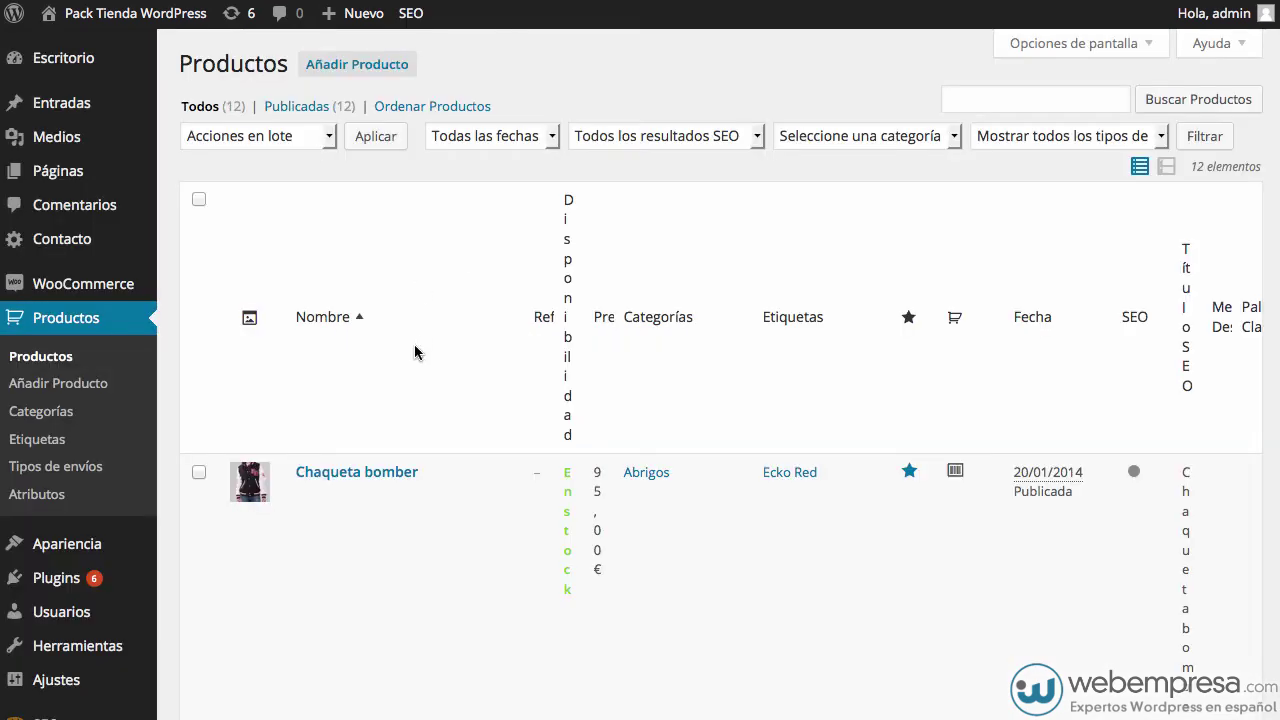
Find "Camiseta amarilla cuello pico" in the admin product list and open it for editing.
{"action": "scroll", "coordinate": [308, 370], "scroll_direction": "down", "scroll_amount": 8}
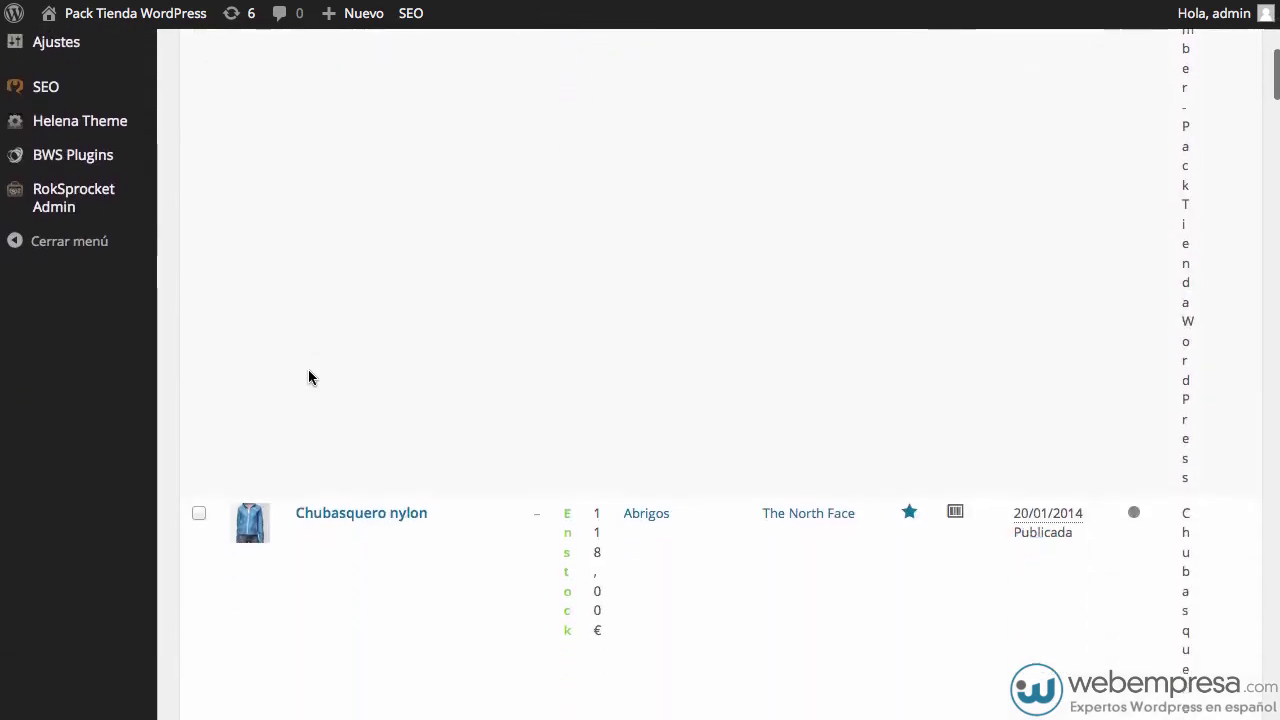
{"action": "scroll", "coordinate": [309, 376], "scroll_direction": "down", "scroll_amount": 10}
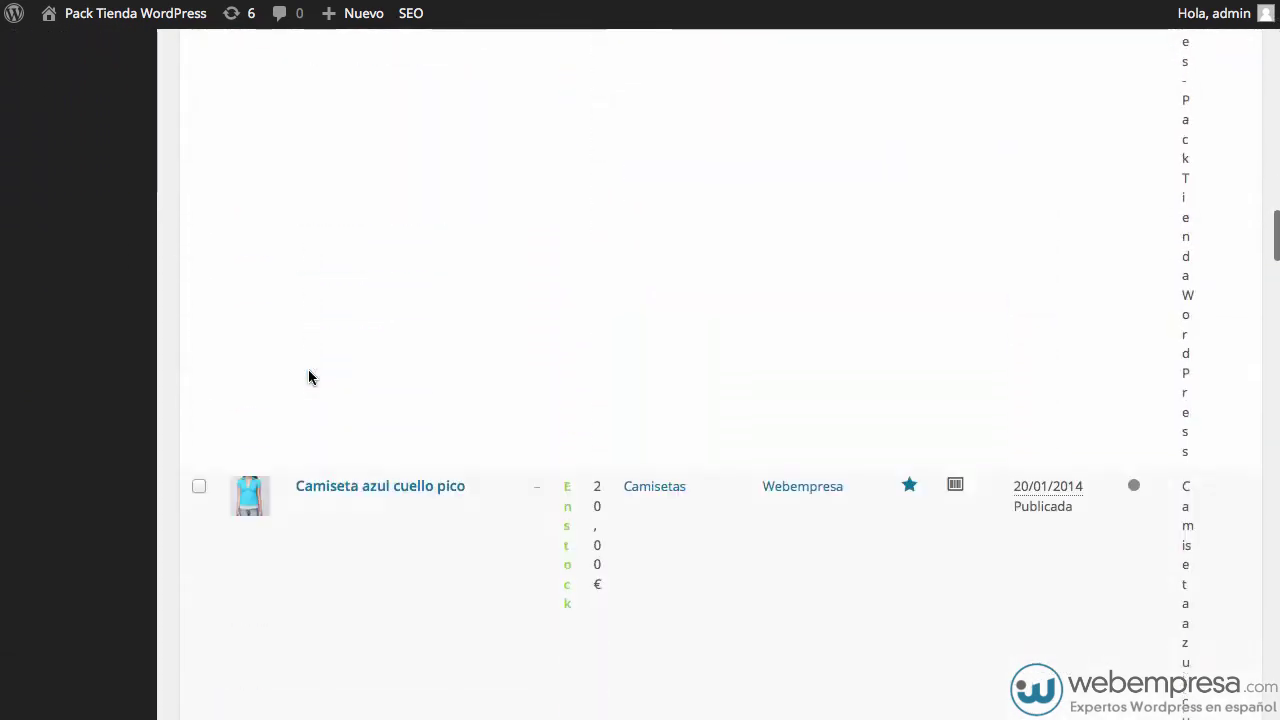
{"action": "scroll", "coordinate": [308, 376], "scroll_direction": "down", "scroll_amount": 8}
{"action": "scroll", "coordinate": [308, 376], "scroll_direction": "up", "scroll_amount": 1}
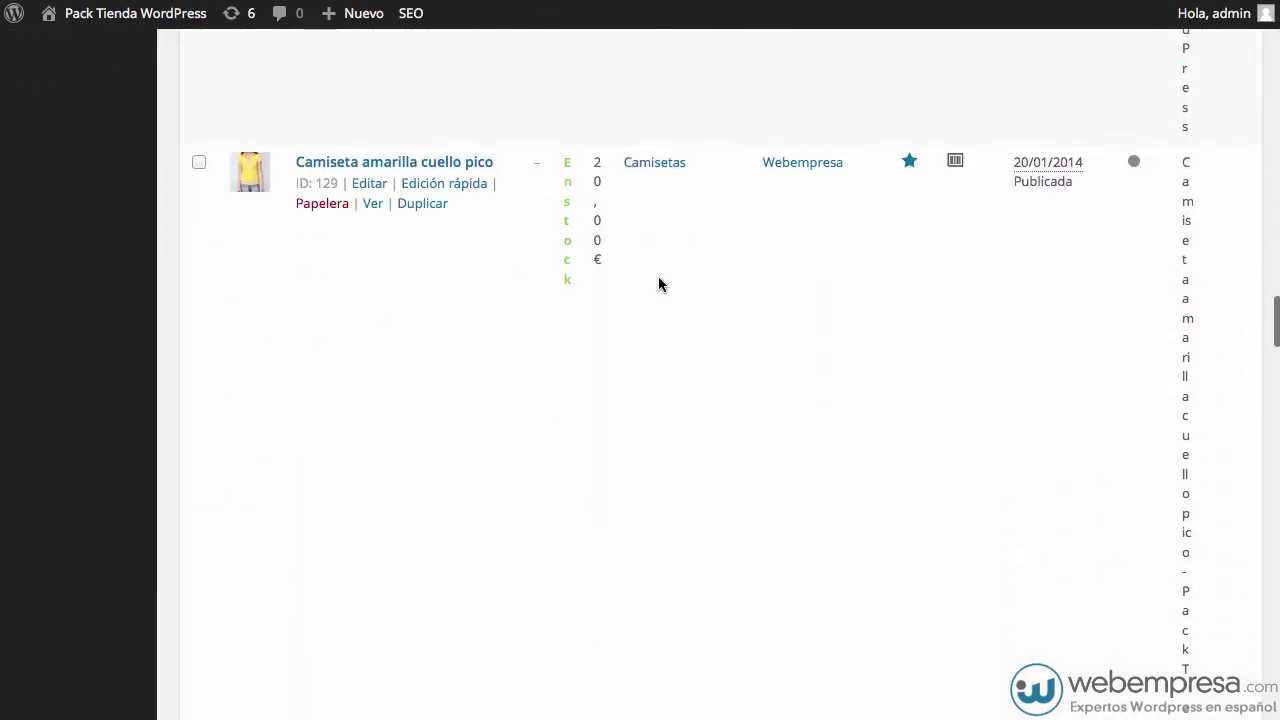
{"action": "left_click", "coordinate": [349, 162]}
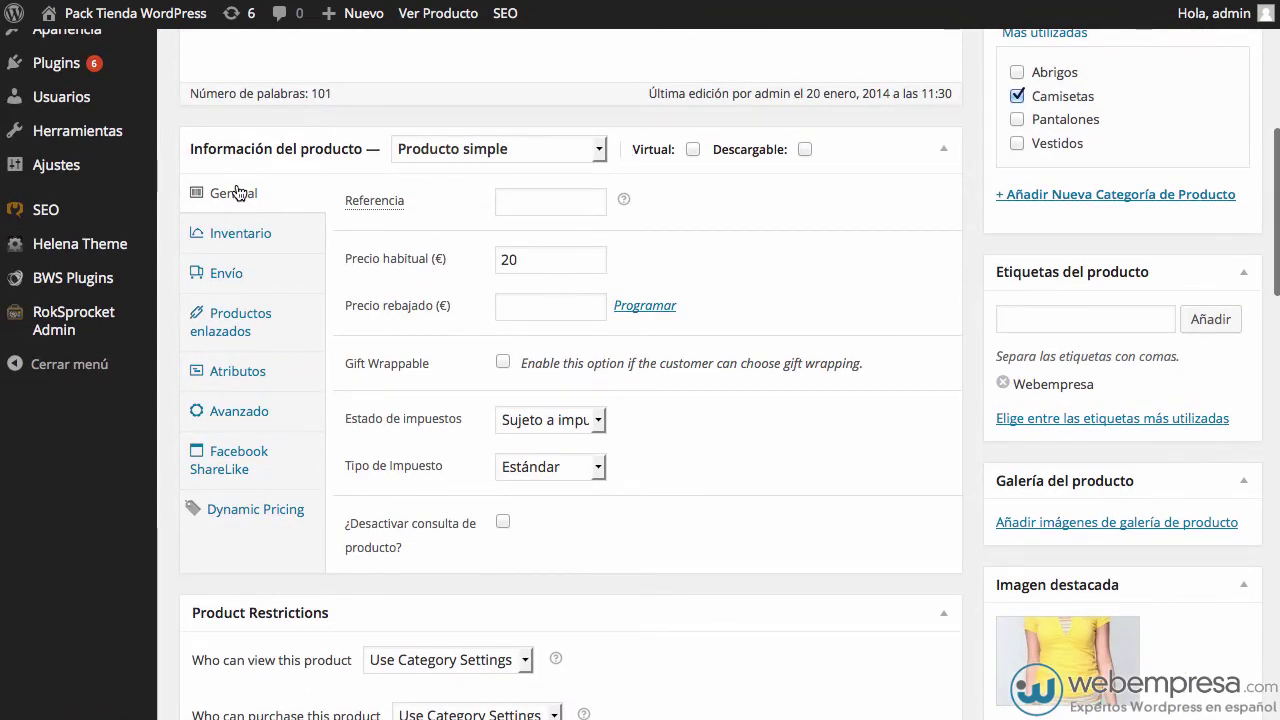
Enable the Gift Wrappable option in the product's general data and set its Gift Wrap Cost to 10.
{"action": "left_click", "coordinate": [240, 198]}
{"action": "left_click", "coordinate": [503, 362]}
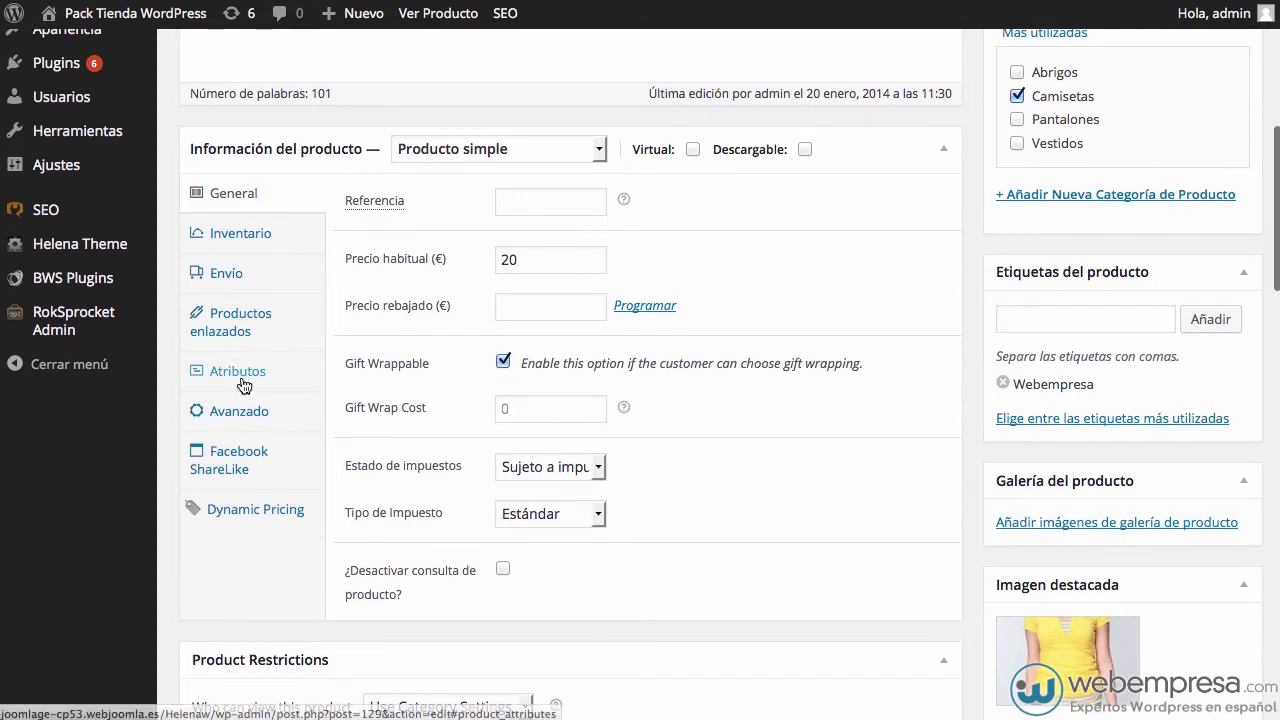
{"action": "left_click", "coordinate": [552, 409]}
{"action": "type", "text": "10"}
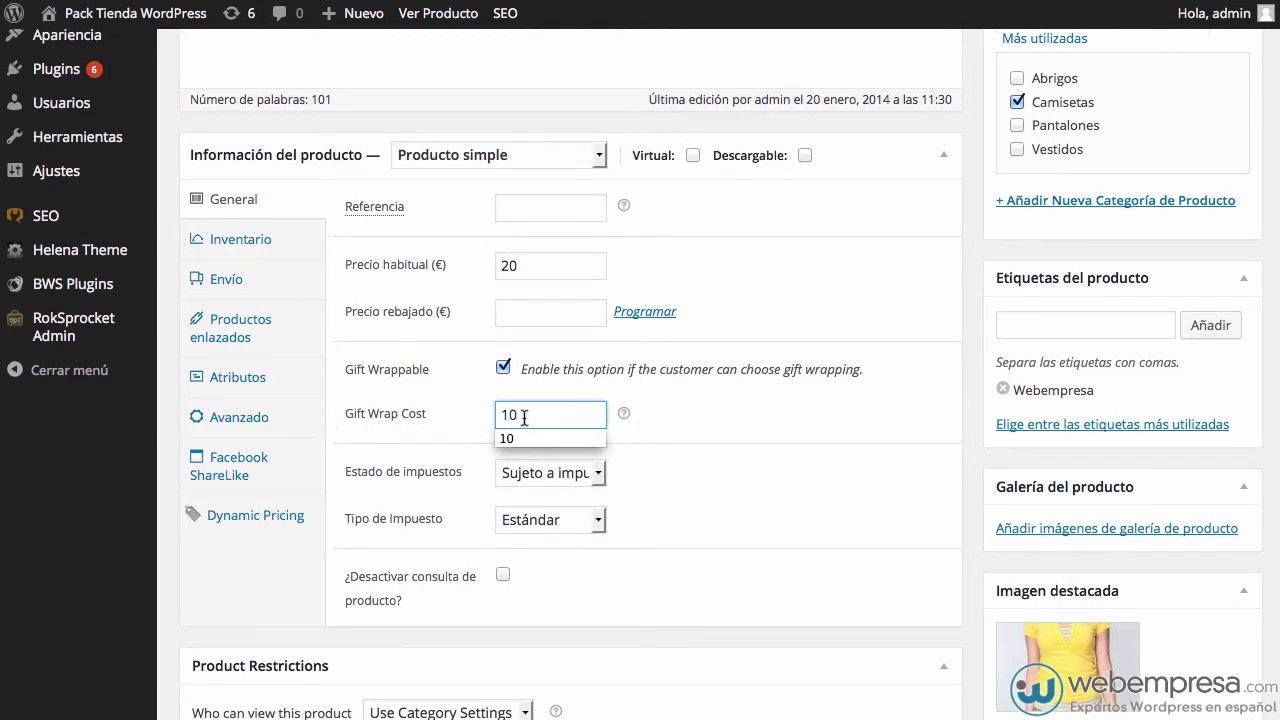
{"action": "left_click", "coordinate": [545, 418]}
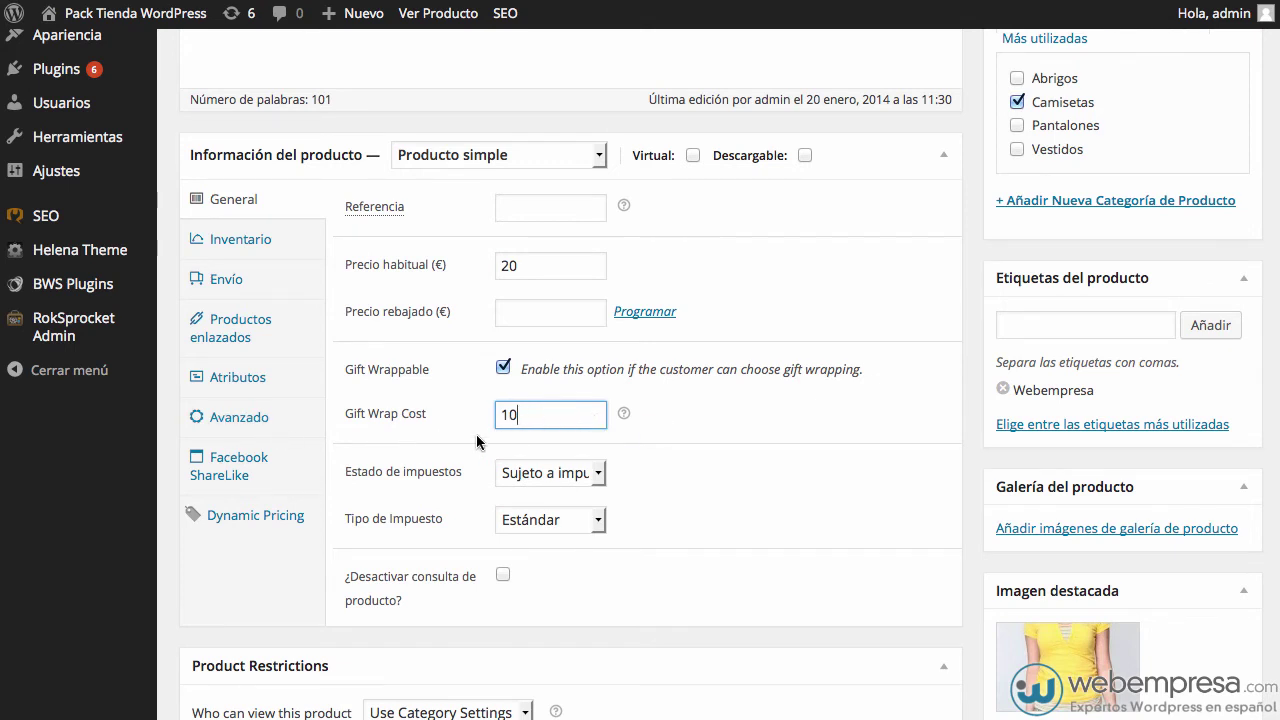
Set the product's tax status (Estado de impuestos) to Ninguno and update the product.
{"action": "scroll", "coordinate": [673, 467], "scroll_direction": "down", "scroll_amount": 3}
{"action": "scroll", "coordinate": [673, 467], "scroll_direction": "down", "scroll_amount": 1}
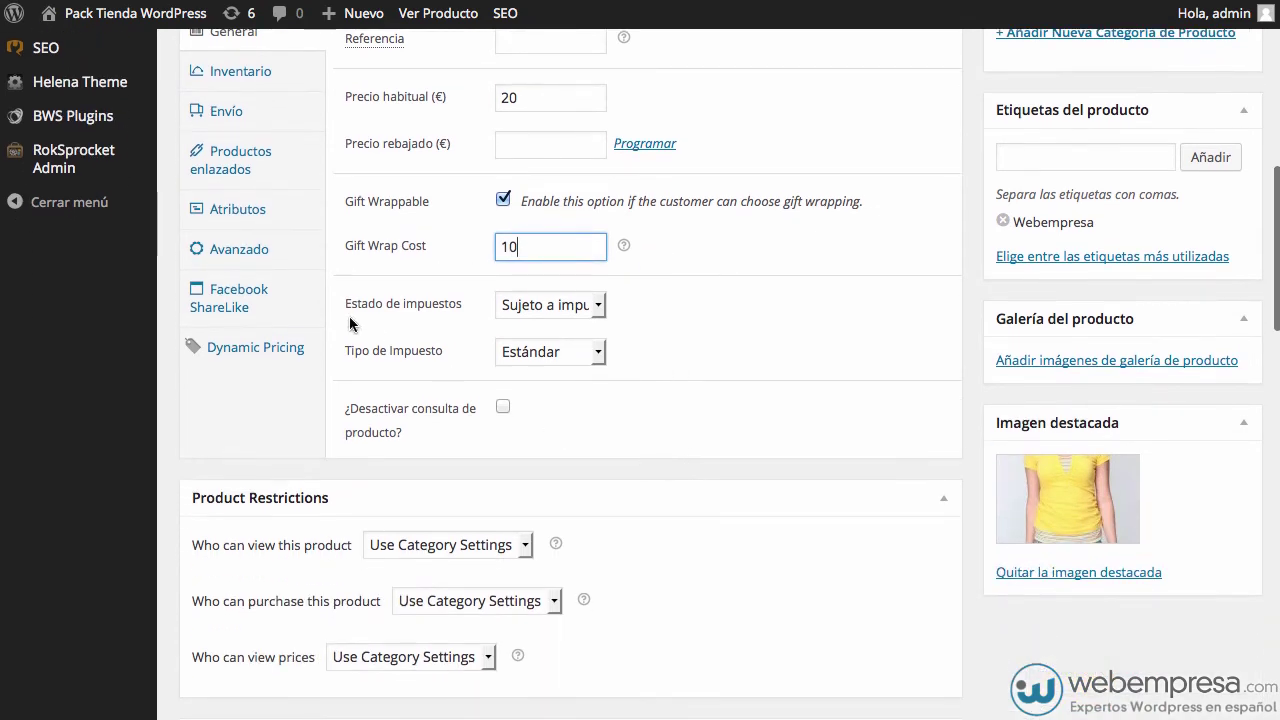
{"action": "left_click", "coordinate": [577, 305]}
{"action": "left_click", "coordinate": [586, 368]}
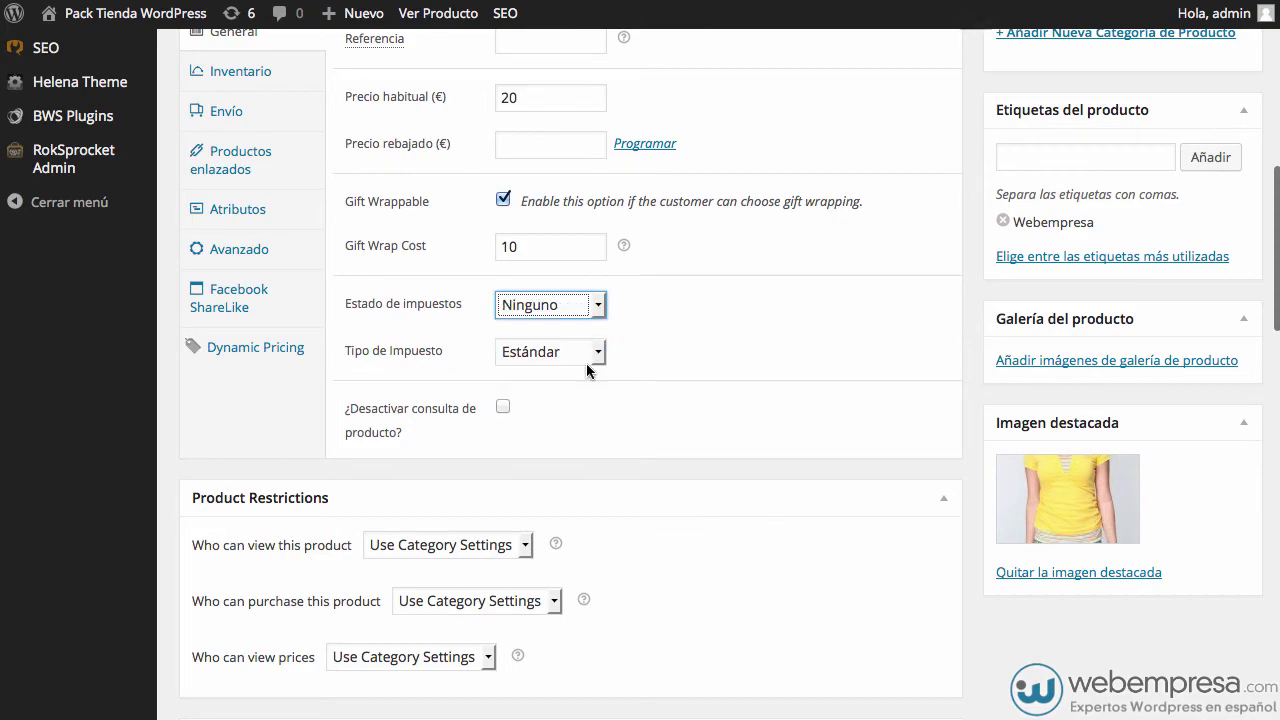
{"action": "scroll", "coordinate": [395, 320], "scroll_direction": "down", "scroll_amount": 3}
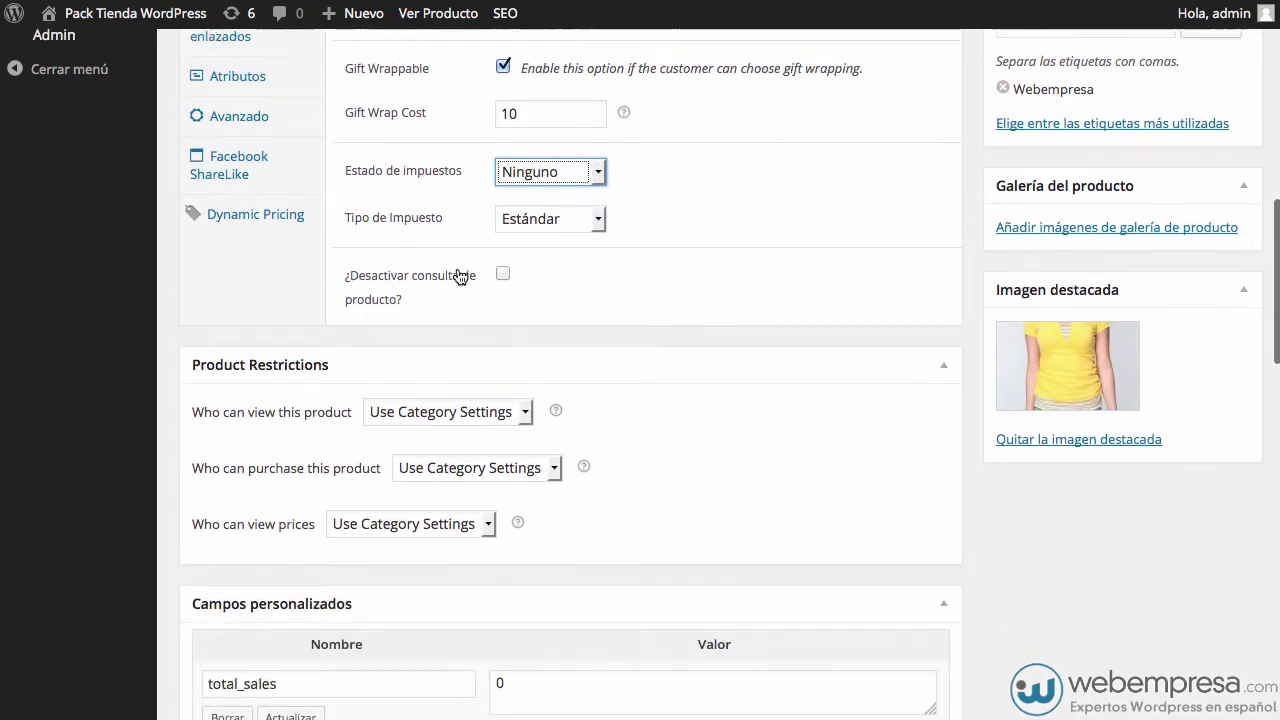
{"action": "scroll", "coordinate": [457, 268], "scroll_direction": "up", "scroll_amount": 15}
{"action": "scroll", "coordinate": [459, 276], "scroll_direction": "down", "scroll_amount": 5}
{"action": "scroll", "coordinate": [457, 271], "scroll_direction": "up", "scroll_amount": 2}
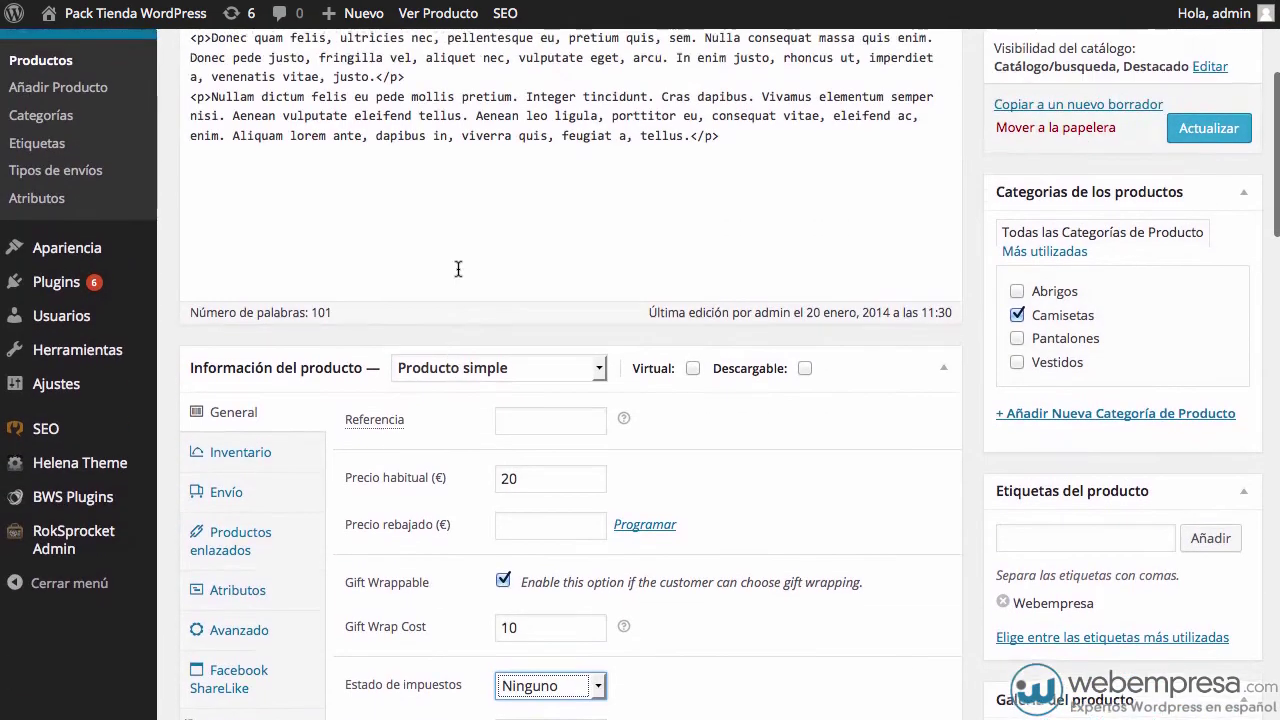
{"action": "left_click", "coordinate": [1186, 136]}
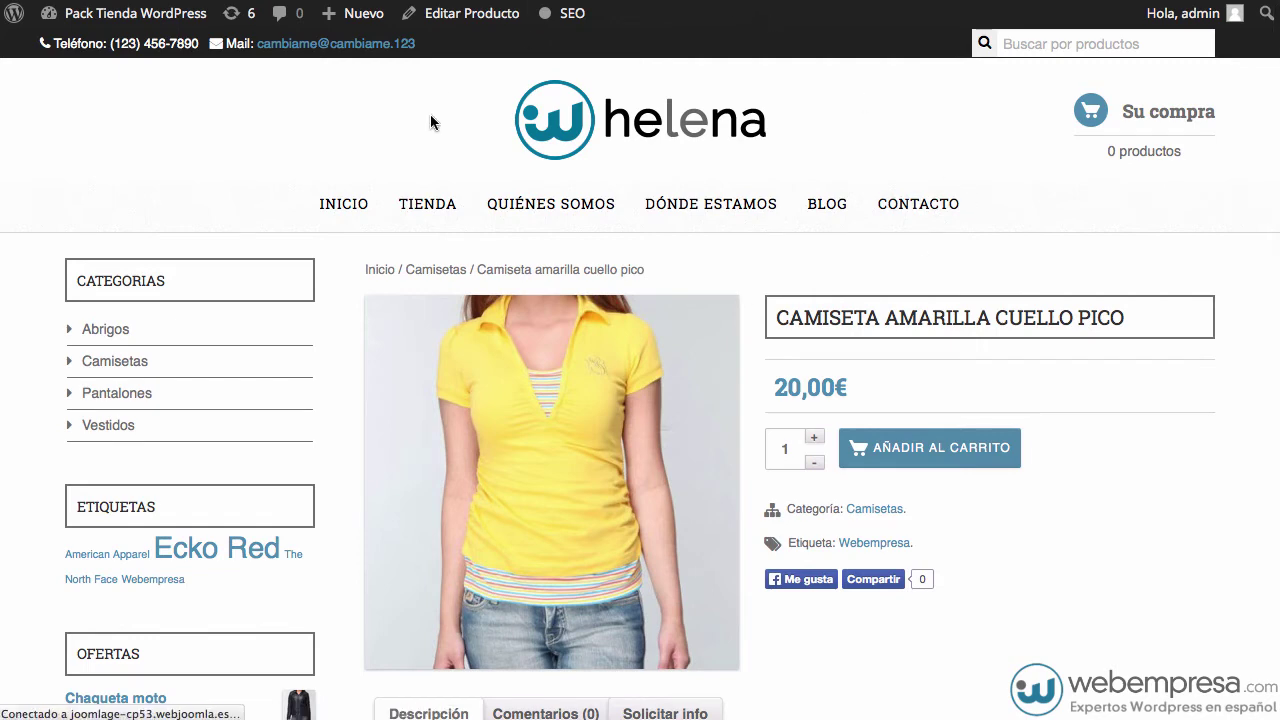
Check the gift wrapping option on the public "Camiseta amarilla cuello pico" page and add one unit to the cart without gift wrap.
{"action": "scroll", "coordinate": [325, 161], "scroll_direction": "down", "scroll_amount": 3}
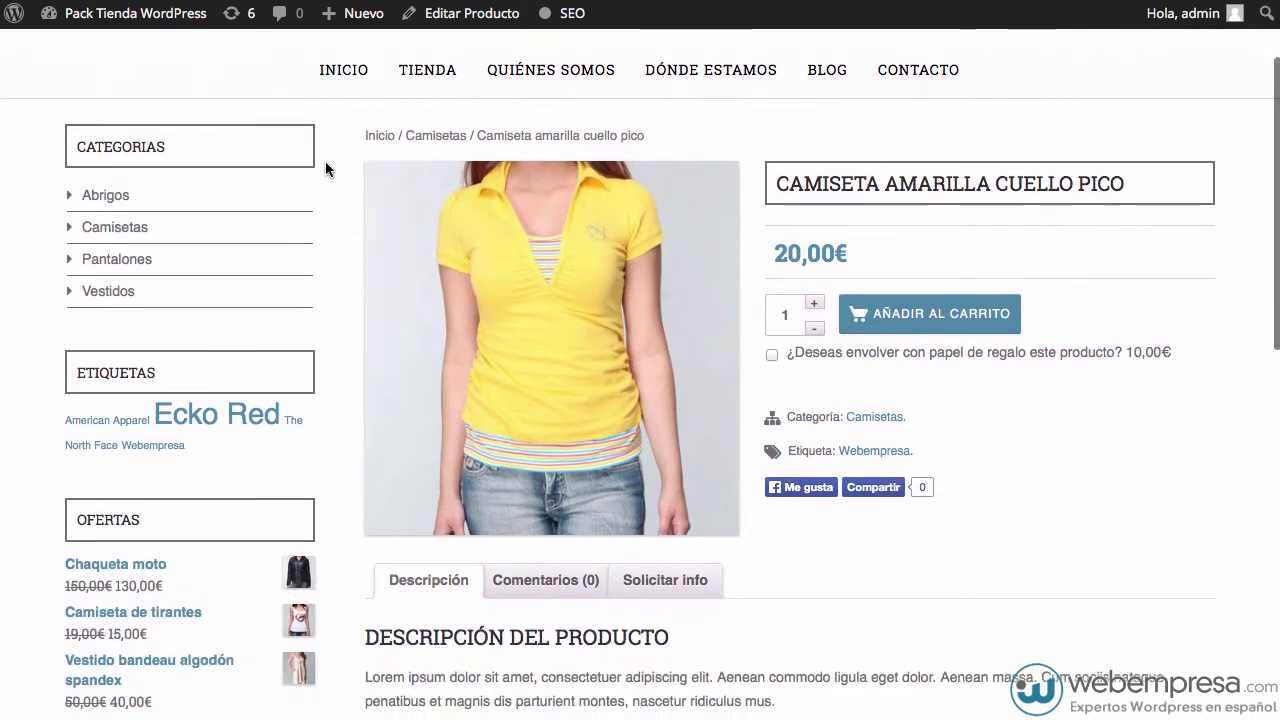
{"action": "scroll", "coordinate": [1088, 436], "scroll_direction": "up", "scroll_amount": 2}
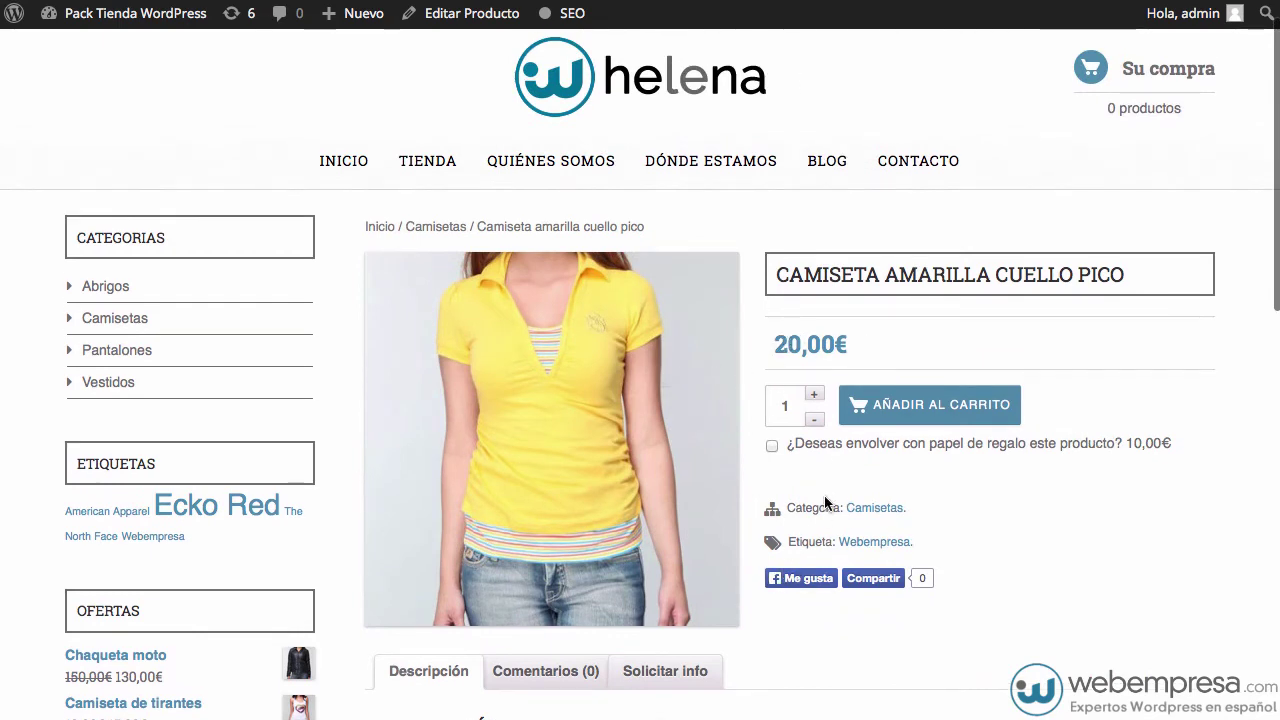
{"action": "scroll", "coordinate": [825, 465], "scroll_direction": "down", "scroll_amount": 2}
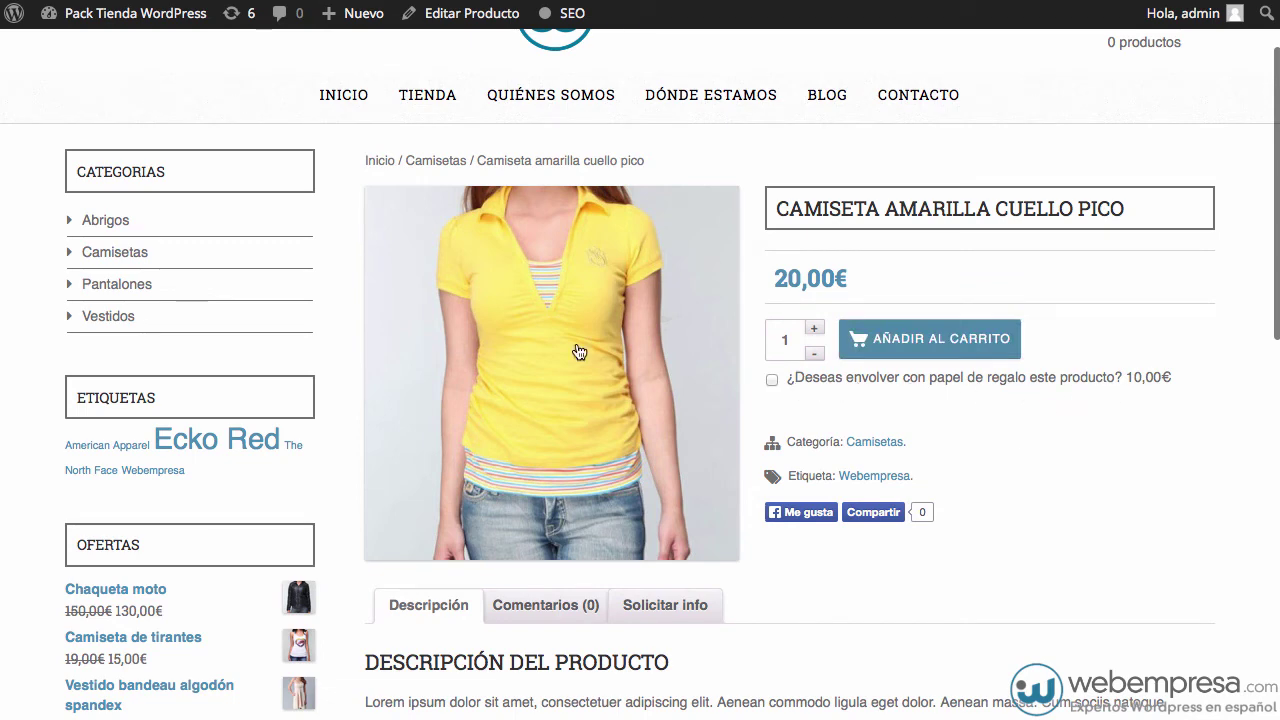
{"action": "scroll", "coordinate": [880, 448], "scroll_direction": "up", "scroll_amount": 3}
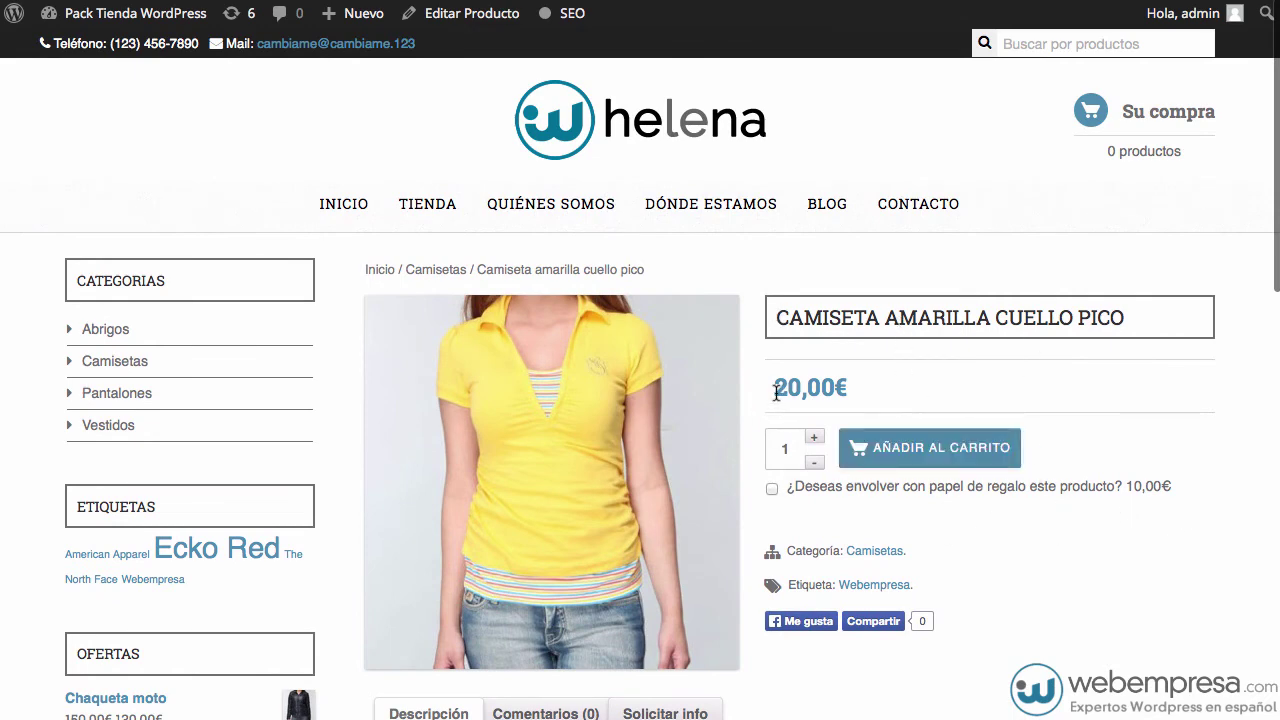
{"action": "left_click", "coordinate": [880, 448]}
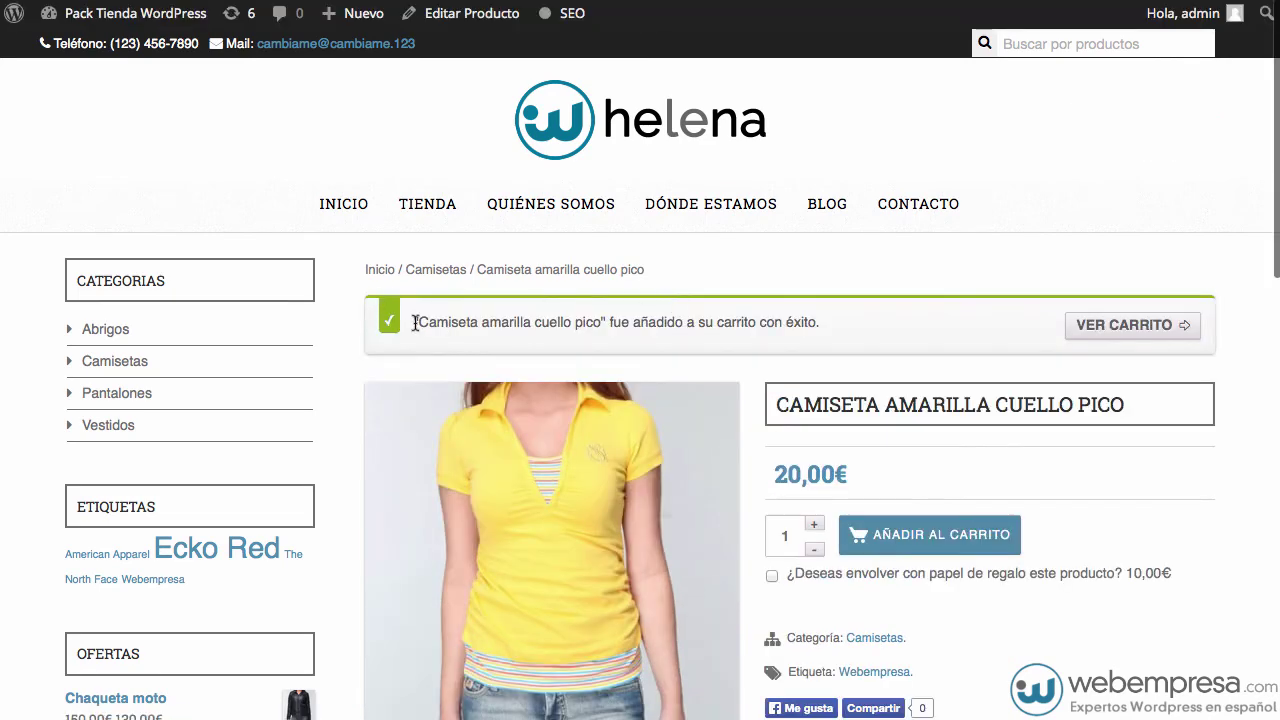
Select the gift wrapping option for "Camiseta amarilla cuello pico" and add another unit to the cart.
{"action": "scroll", "coordinate": [798, 328], "scroll_direction": "down", "scroll_amount": 3}
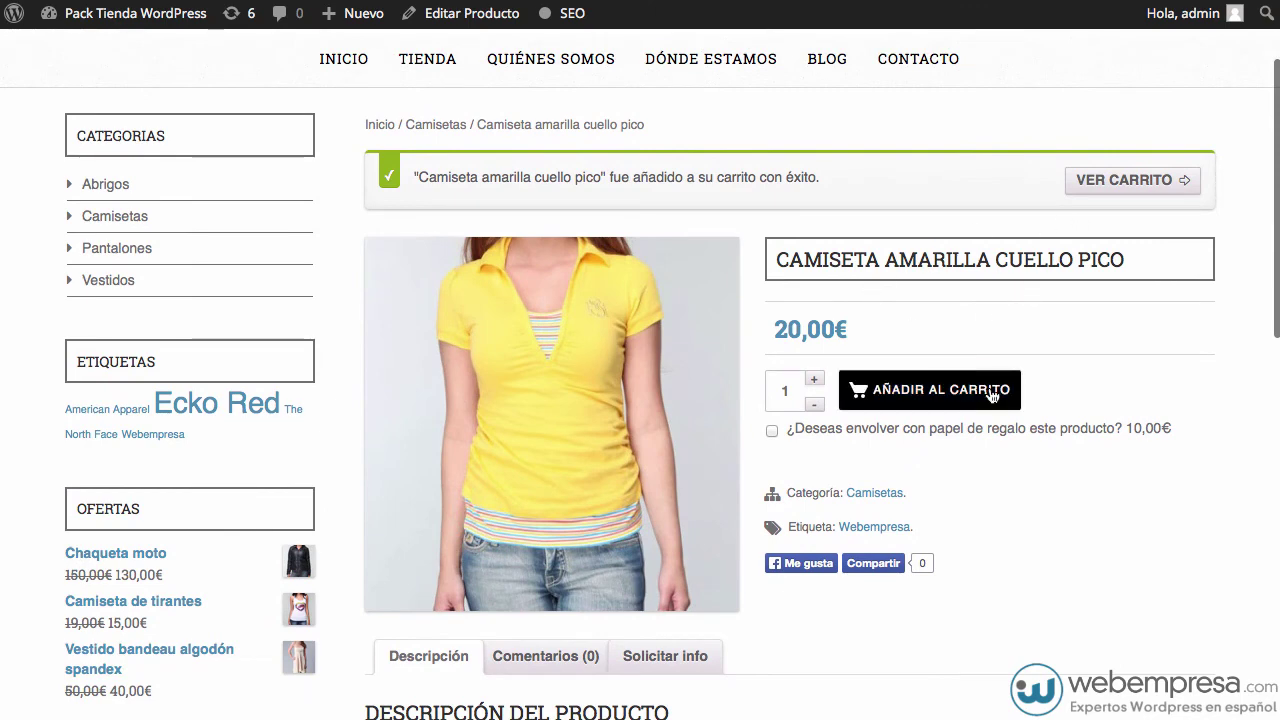
{"action": "scroll", "coordinate": [995, 360], "scroll_direction": "down", "scroll_amount": 1}
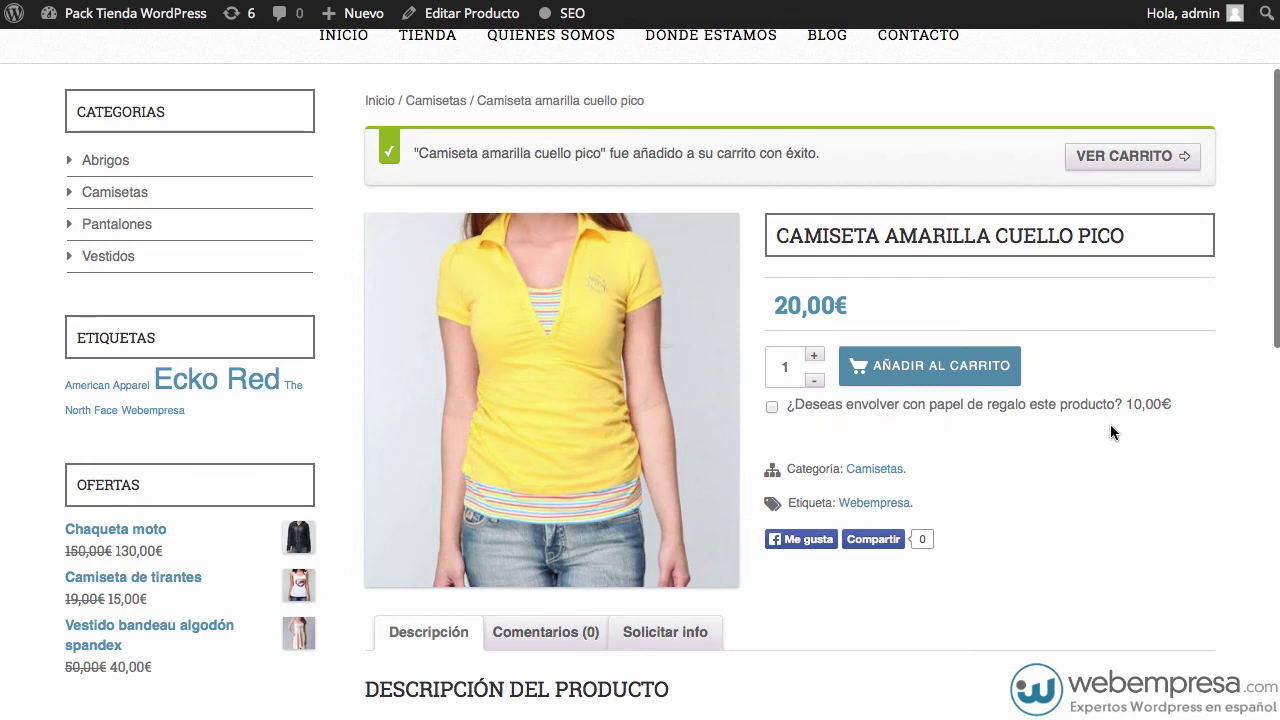
{"action": "left_click", "coordinate": [772, 406]}
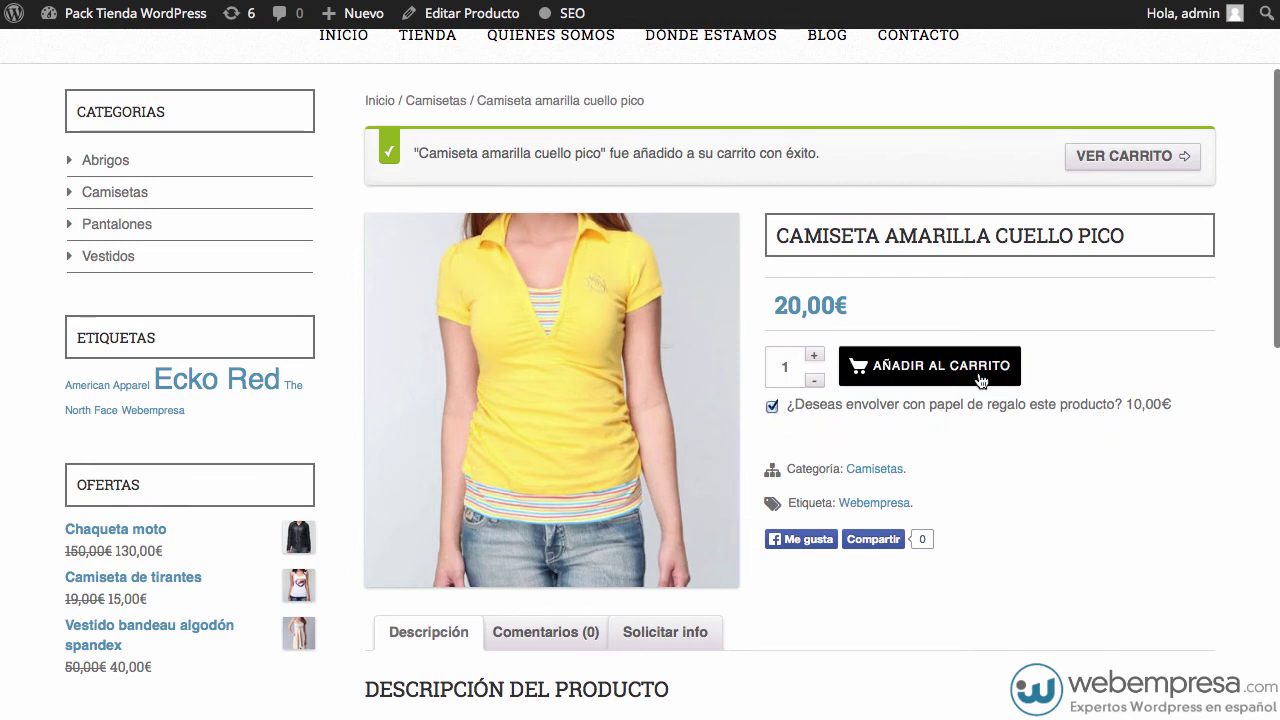
{"action": "left_click", "coordinate": [895, 368]}
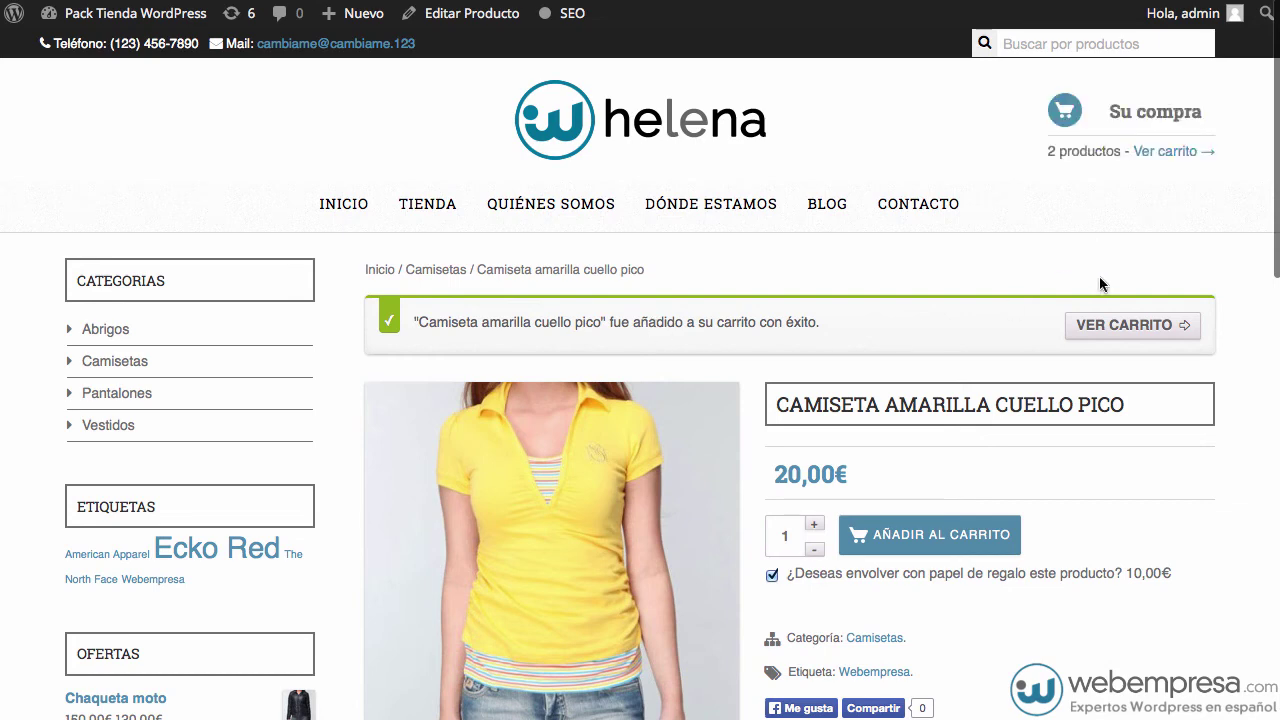
Open the cart and compare the prices and Gift Wrapped details of the two "Camiseta amarilla cuello pico" lines.
{"action": "left_click", "coordinate": [1128, 330]}
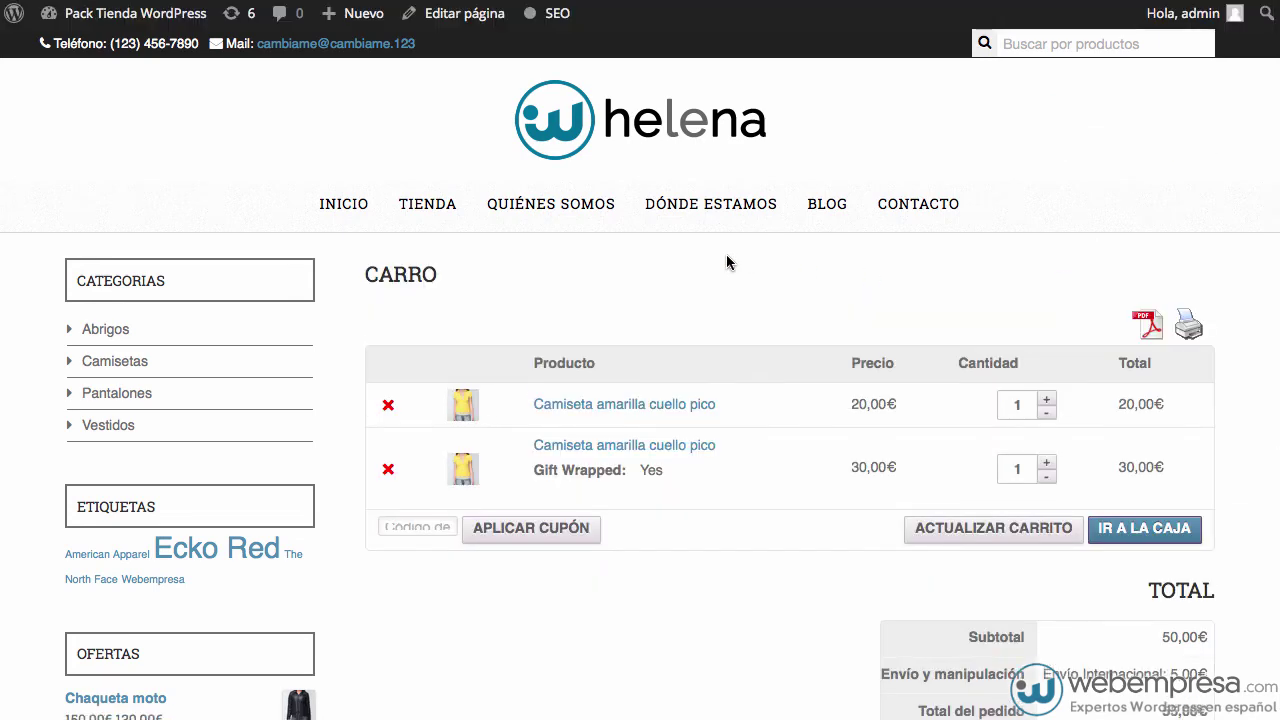
{"action": "scroll", "coordinate": [727, 258], "scroll_direction": "down", "scroll_amount": 3}
{"action": "scroll", "coordinate": [727, 262], "scroll_direction": "up", "scroll_amount": 1}
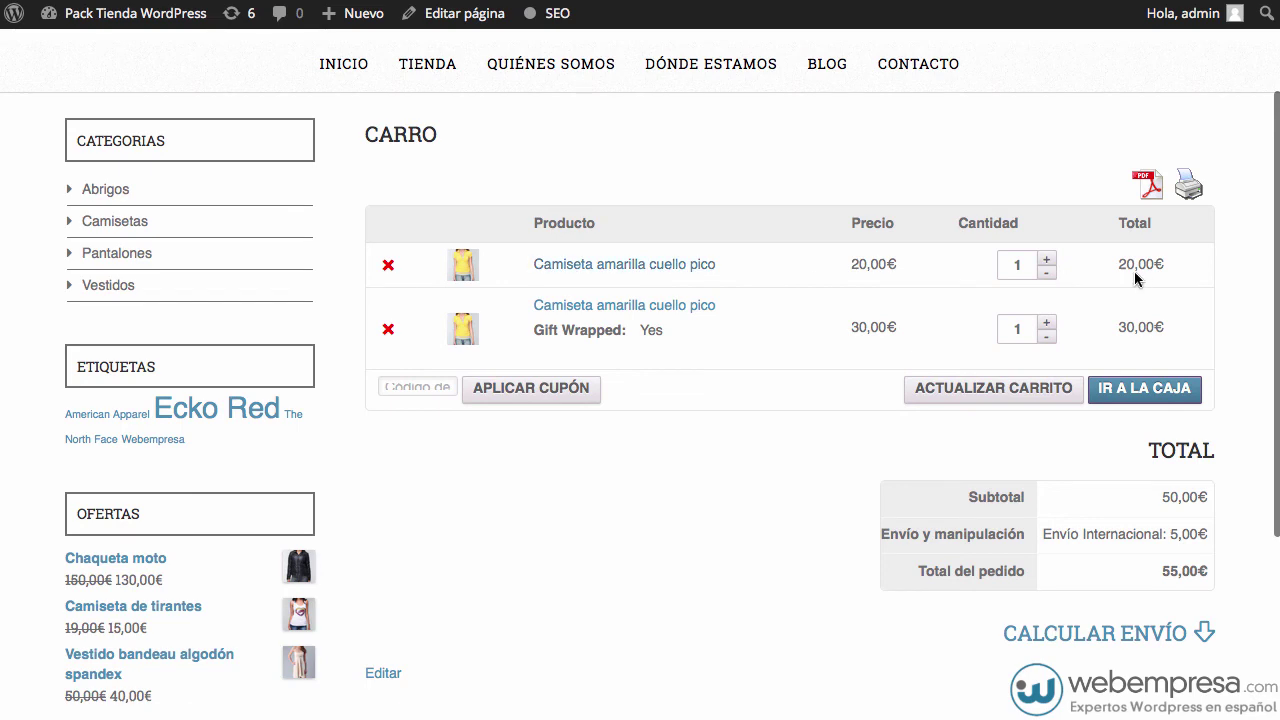
{"action": "left_click_drag", "start_coordinate": [1111, 266], "coordinate": [1209, 271]}
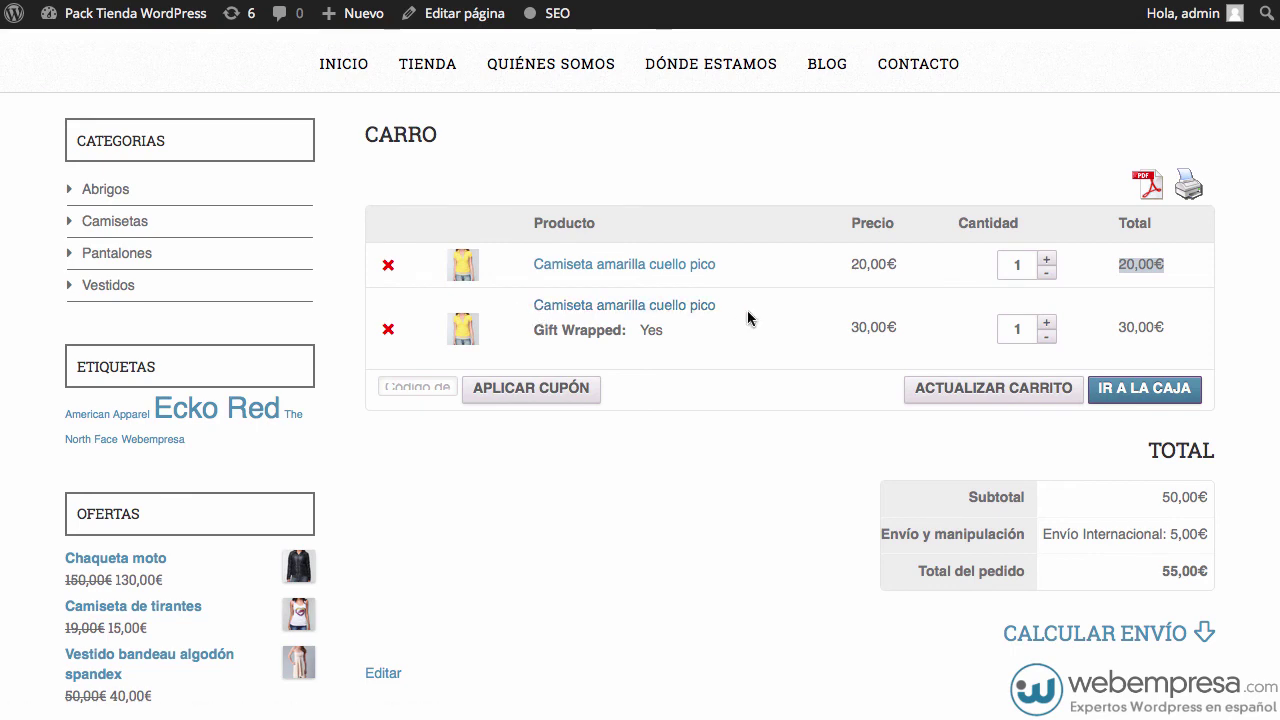
{"action": "left_click_drag", "start_coordinate": [527, 335], "coordinate": [655, 333]}
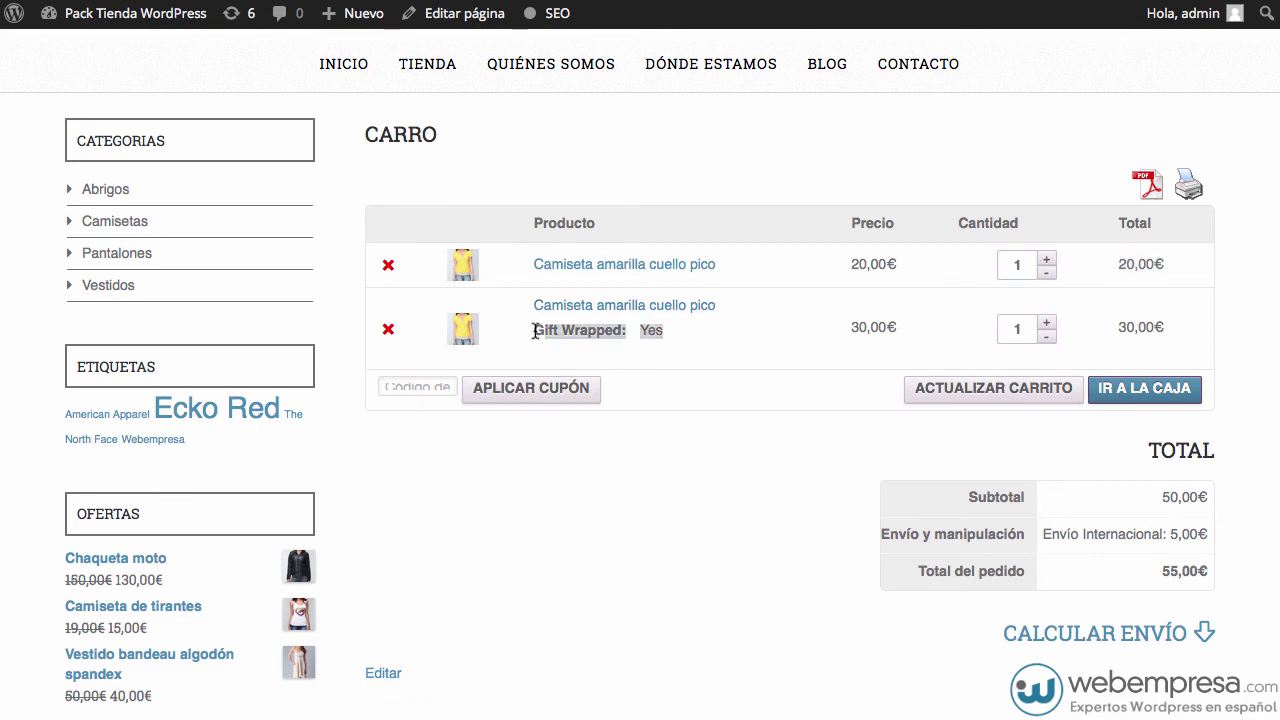
{"action": "left_click", "coordinate": [661, 333]}
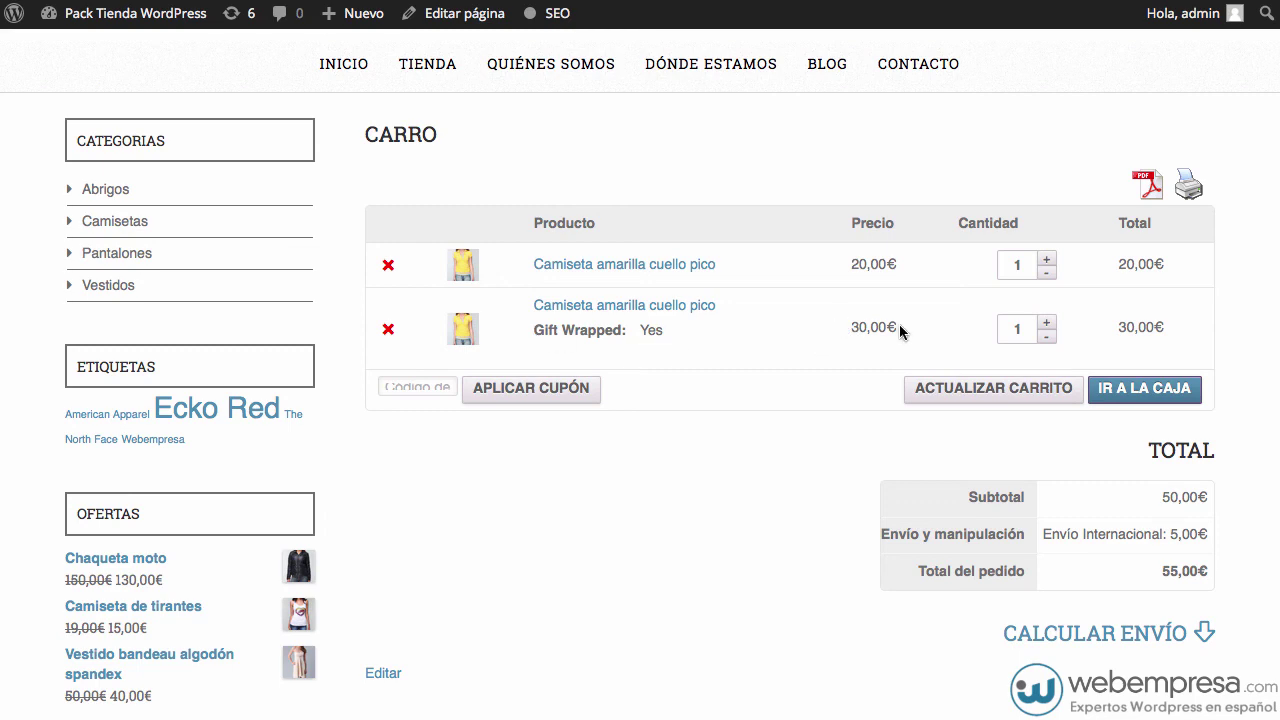
{"action": "scroll", "coordinate": [686, 398], "scroll_direction": "up", "scroll_amount": 2}
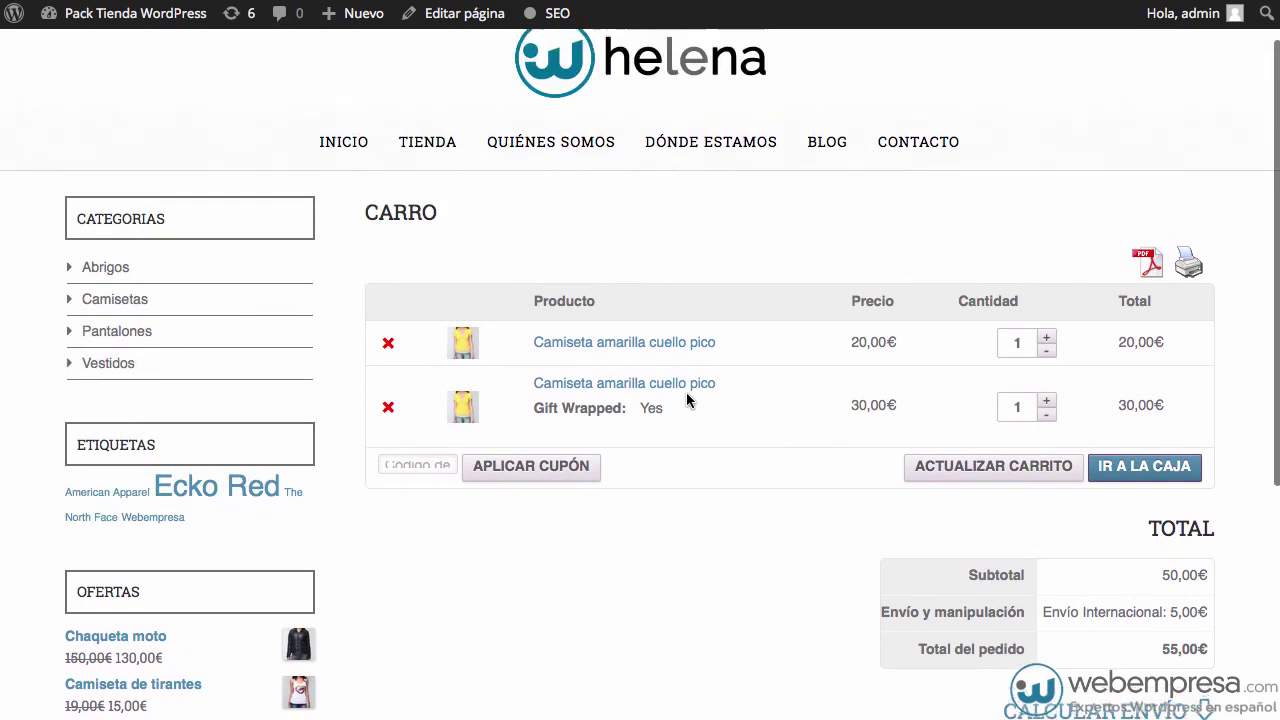
{"action": "scroll", "coordinate": [686, 398], "scroll_direction": "up", "scroll_amount": 2}
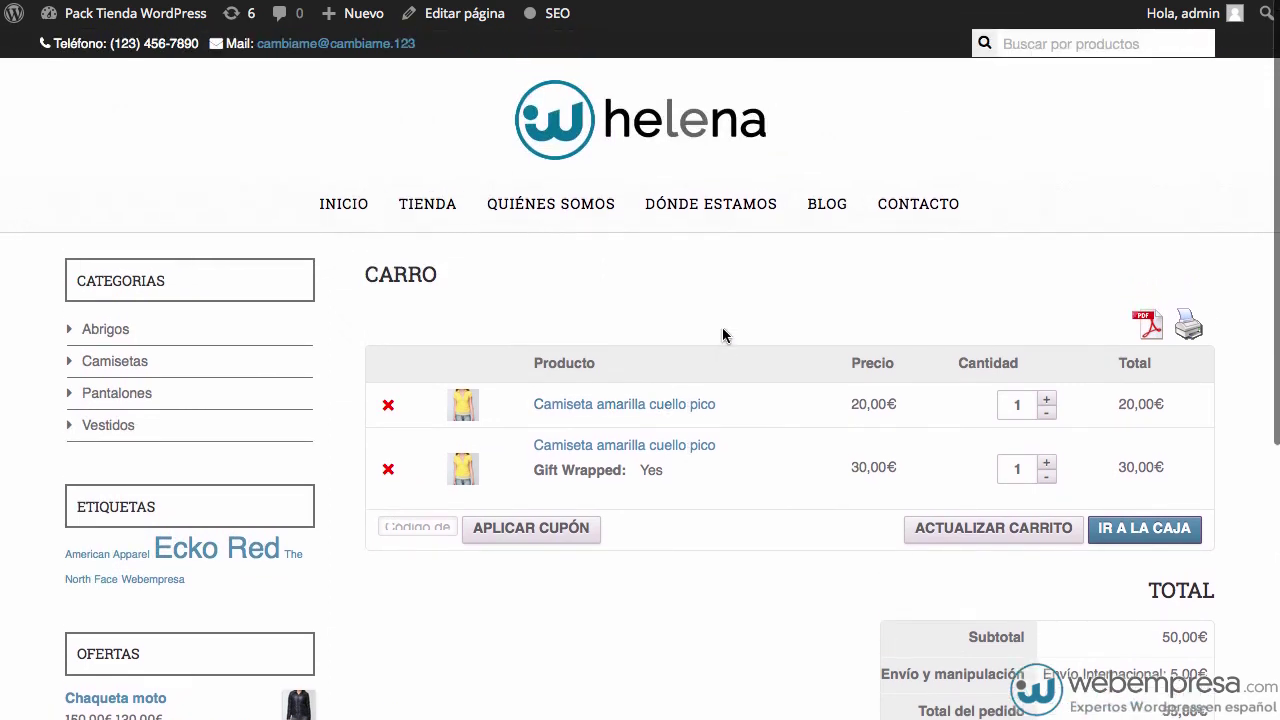